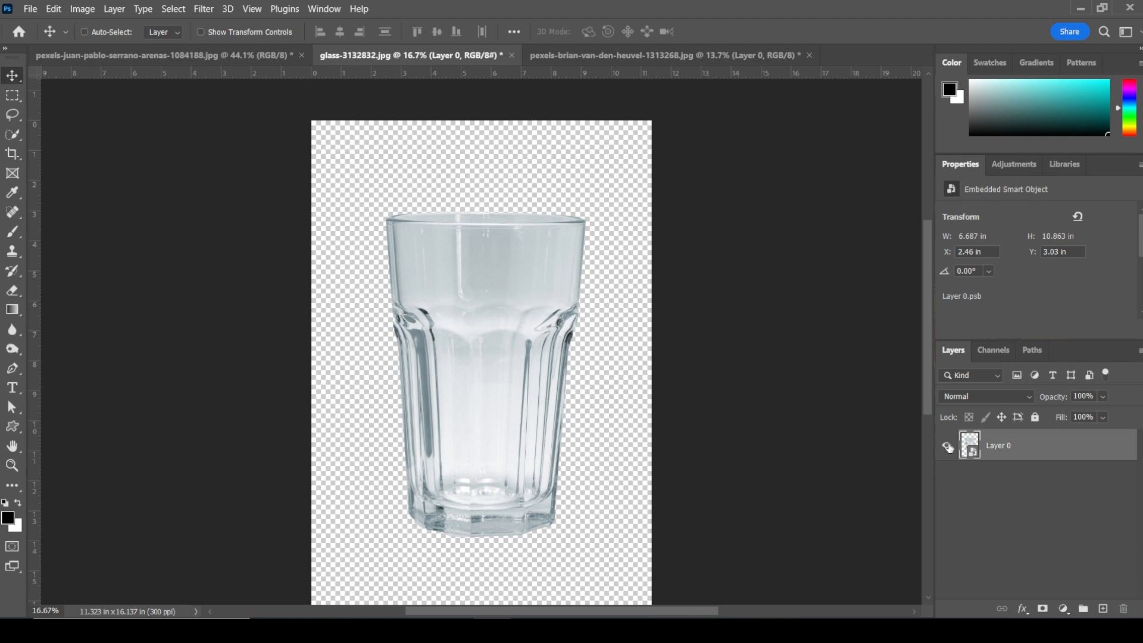
pyautogui.click(947, 446)
pyautogui.click(947, 446)
pyautogui.click(947, 446)
pyautogui.click(947, 446)
# Step: Copy the cut-out glass layer from glass-3132832.jpg into the potted plant photo
pyautogui.press('z')
pyautogui.moveTo(527, 357)
pyautogui.mouseDown()
pyautogui.moveTo(552, 385)
pyautogui.moveTo(539, 357)
pyautogui.mouseUp()
pyautogui.click(552, 385)
pyautogui.press('v')
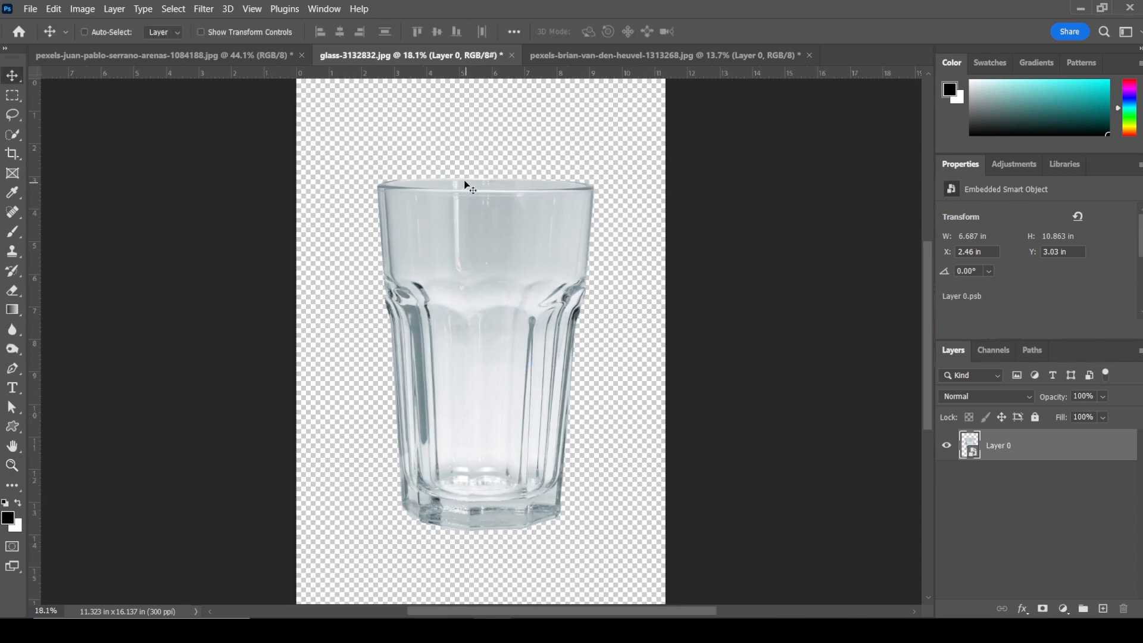
pyautogui.moveTo(465, 185); pyautogui.dragTo(642, 432)
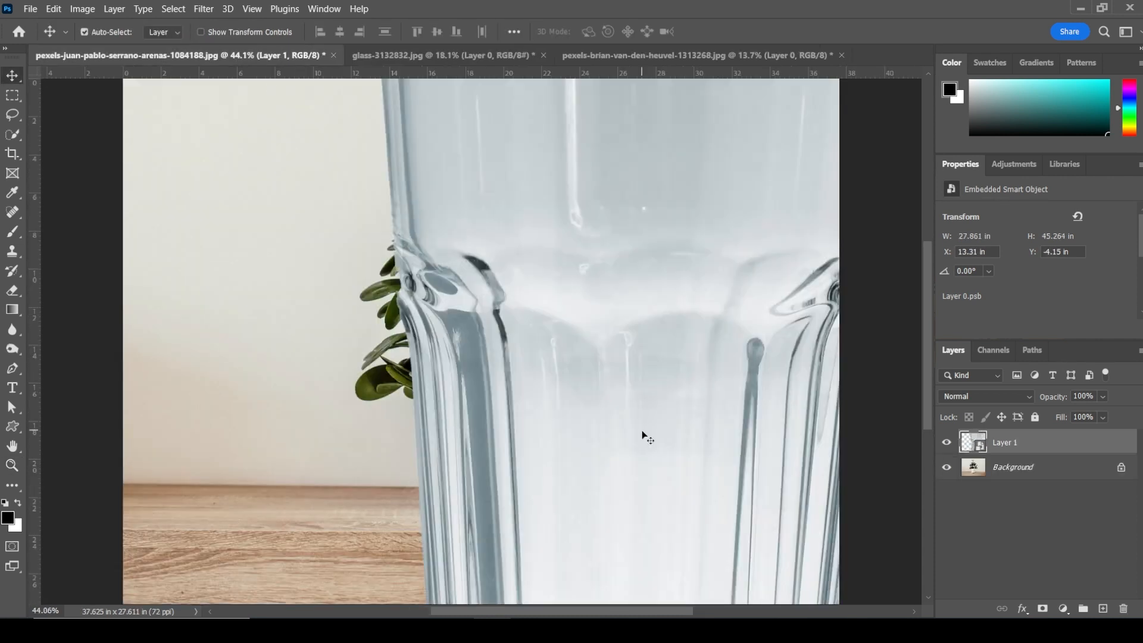
# Step: Scale the glass proportionally to about 6.8 by 11.1 in and stand it on the wooden table just right of the plant pot
pyautogui.hotkey('ctrl', 't')
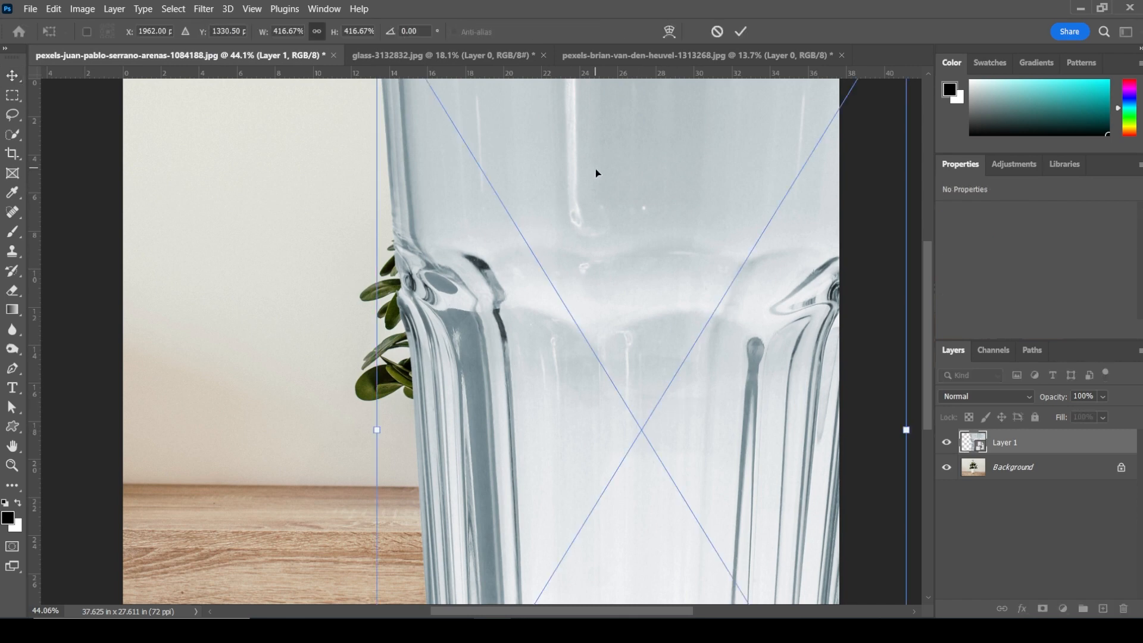
pyautogui.moveTo(595, 170); pyautogui.dragTo(587, 280)
pyautogui.moveTo(364, 117); pyautogui.dragTo(534, 381)
pyautogui.moveTo(629, 491); pyautogui.dragTo(505, 429)
pyautogui.moveTo(570, 253); pyautogui.dragTo(532, 317)
pyautogui.moveTo(486, 427); pyautogui.dragTo(454, 454)
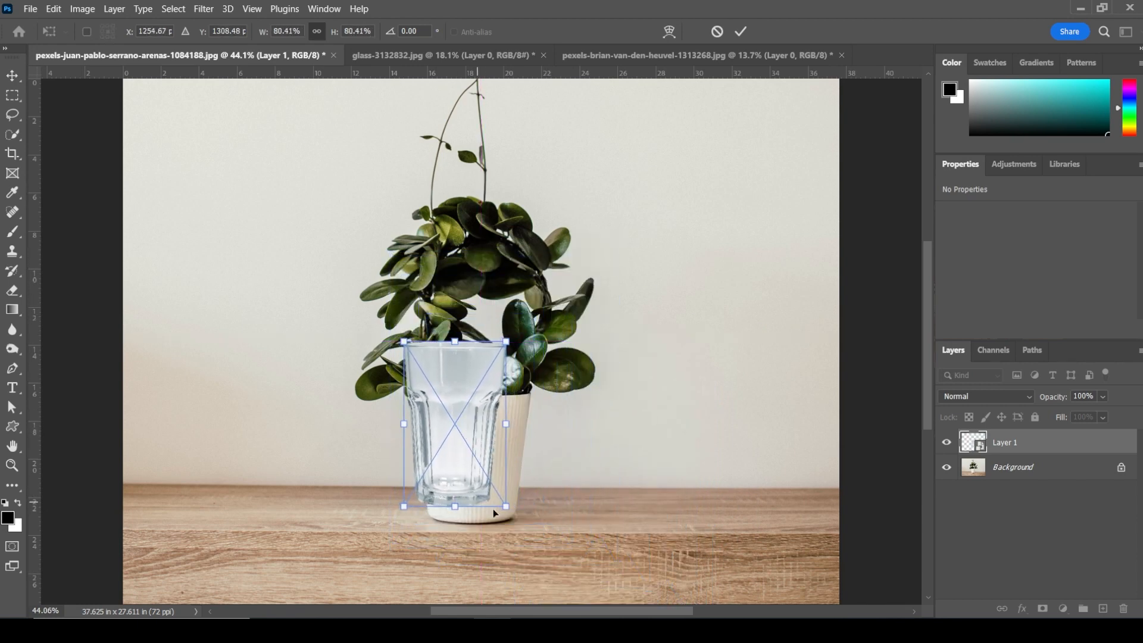
pyautogui.moveTo(504, 506); pyautogui.dragTo(542, 536)
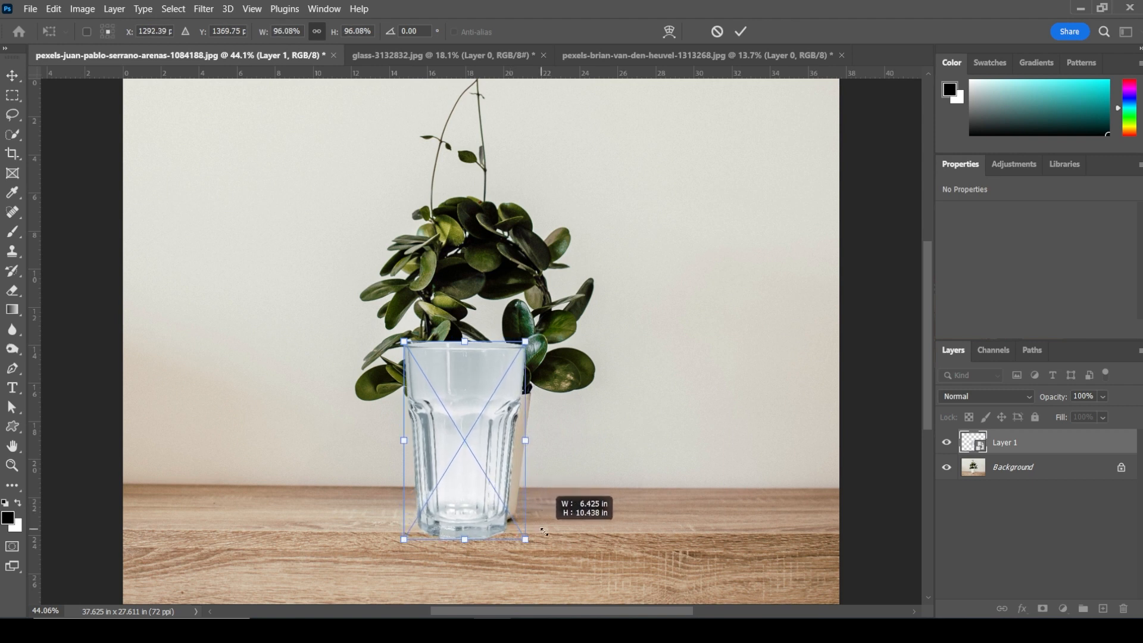
pyautogui.moveTo(470, 467)
pyautogui.mouseDown()
pyautogui.moveTo(483, 464)
pyautogui.moveTo(473, 460)
pyautogui.mouseUp()
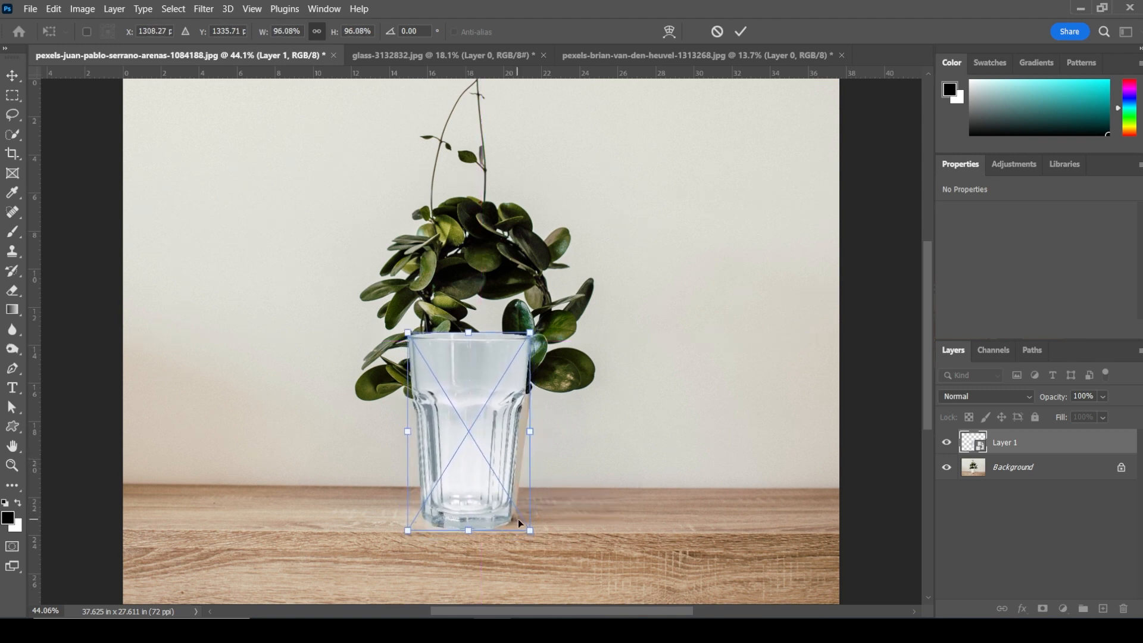
pyautogui.moveTo(530, 529); pyautogui.dragTo(537, 543)
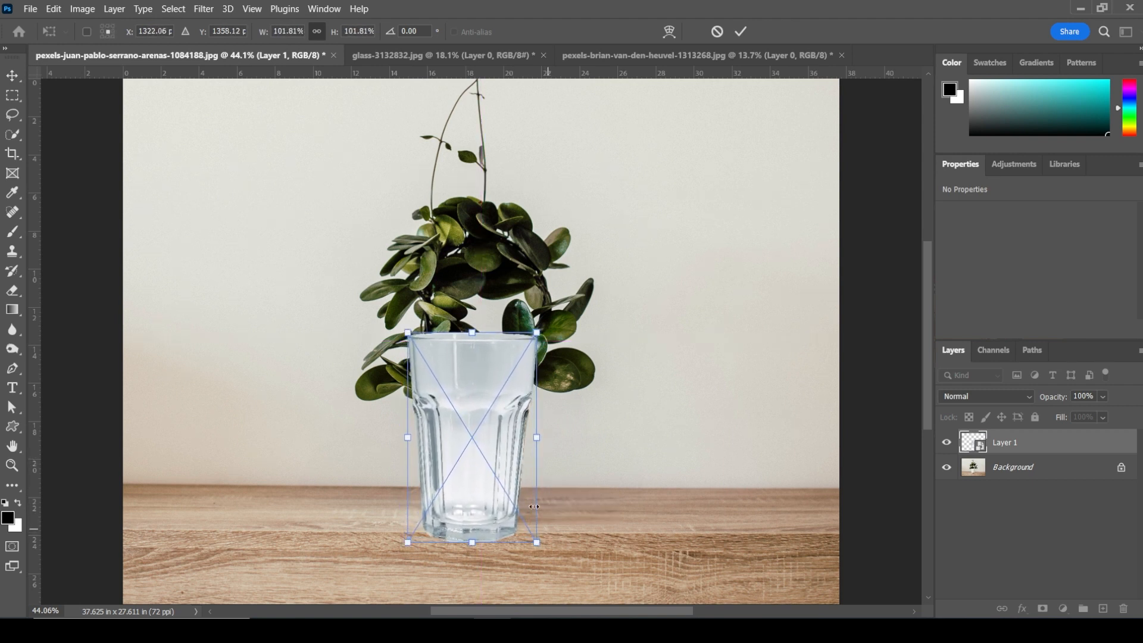
pyautogui.moveTo(495, 458); pyautogui.dragTo(621, 349)
pyautogui.press('Return')
# Step: Duplicate the glass layer three times to get four stacked glass layers
pyautogui.press('z')
pyautogui.scroll(2, 643, 348)
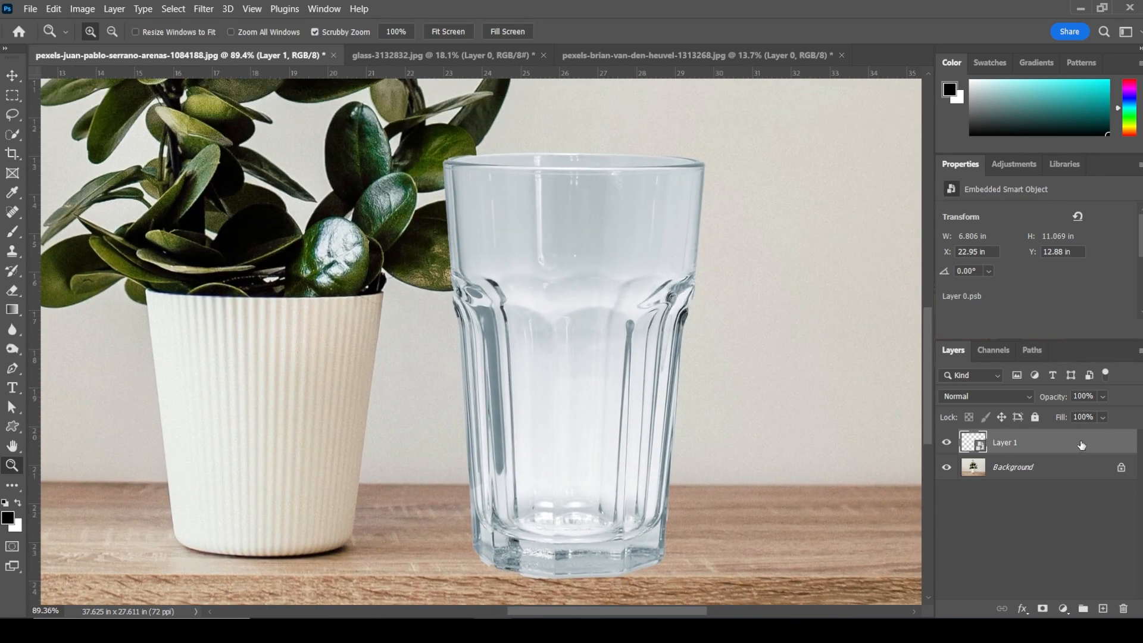
pyautogui.moveTo(1079, 441); pyautogui.dragTo(1103, 608)
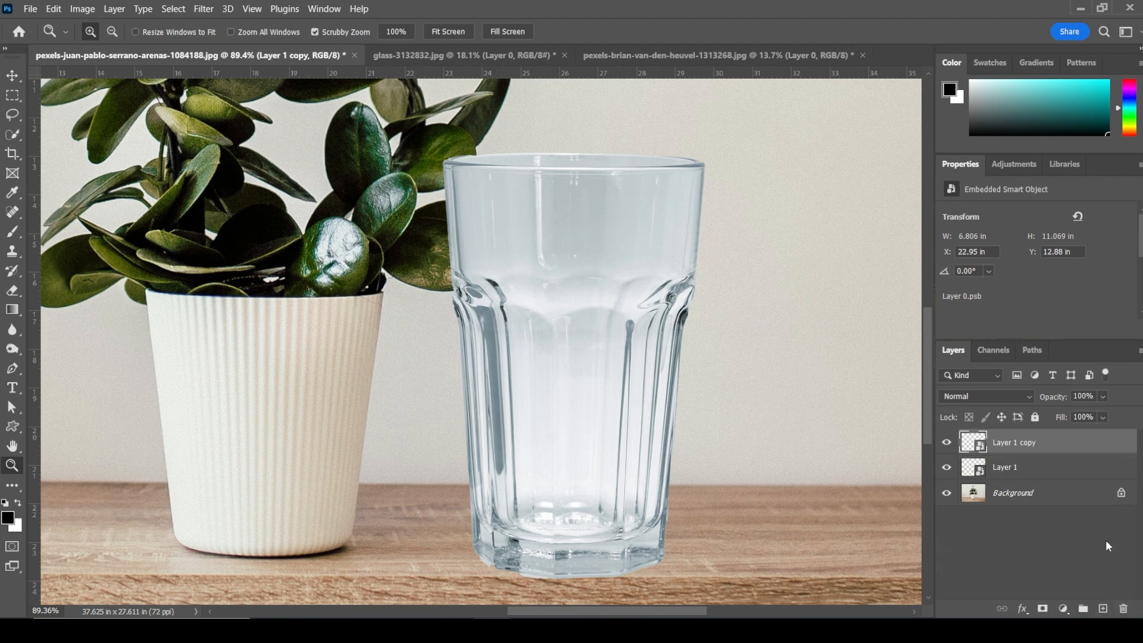
pyautogui.moveTo(1070, 447); pyautogui.dragTo(1103, 609)
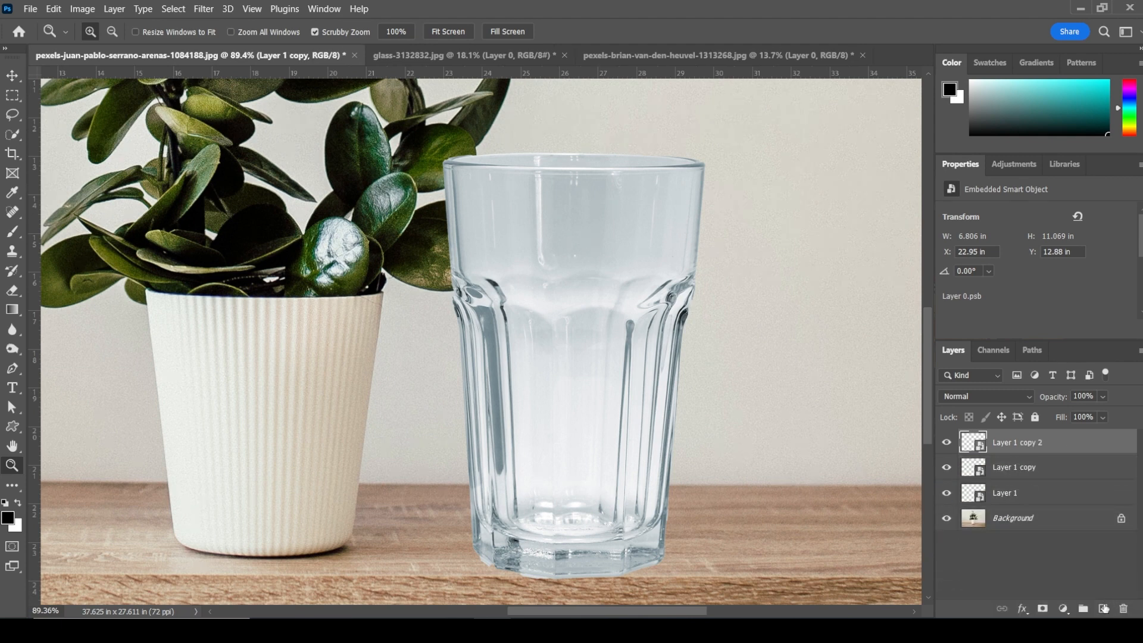
pyautogui.moveTo(1074, 451); pyautogui.dragTo(1103, 608)
# Step: Set the blend mode of the lowest glass layer, Layer 1, to Multiply
pyautogui.click(1053, 518)
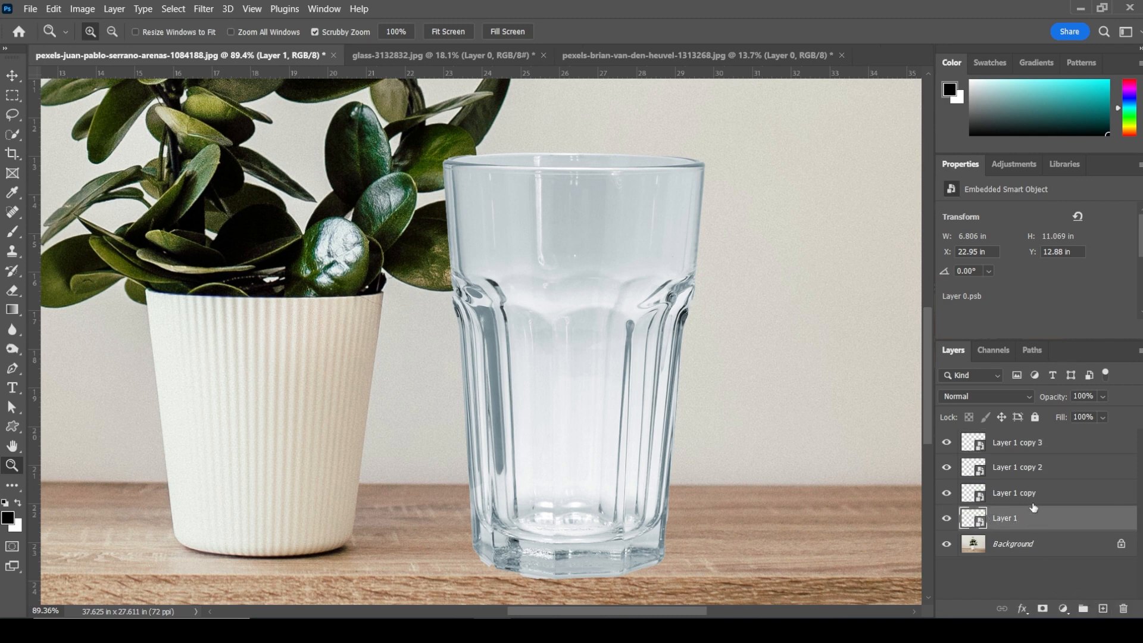
pyautogui.click(1002, 402)
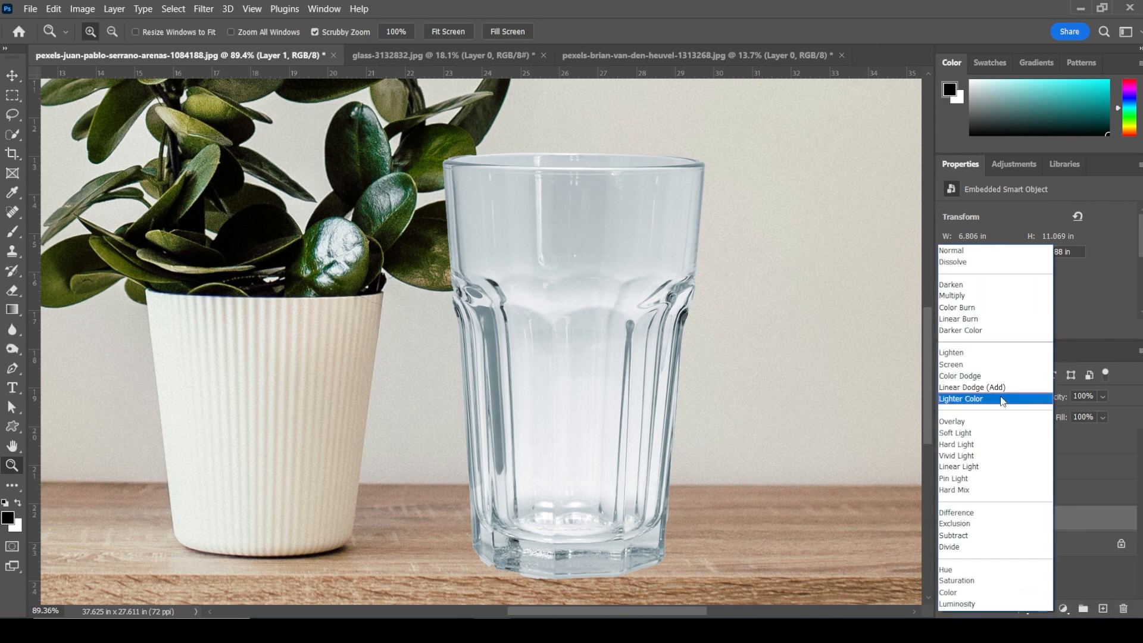
pyautogui.click(953, 295)
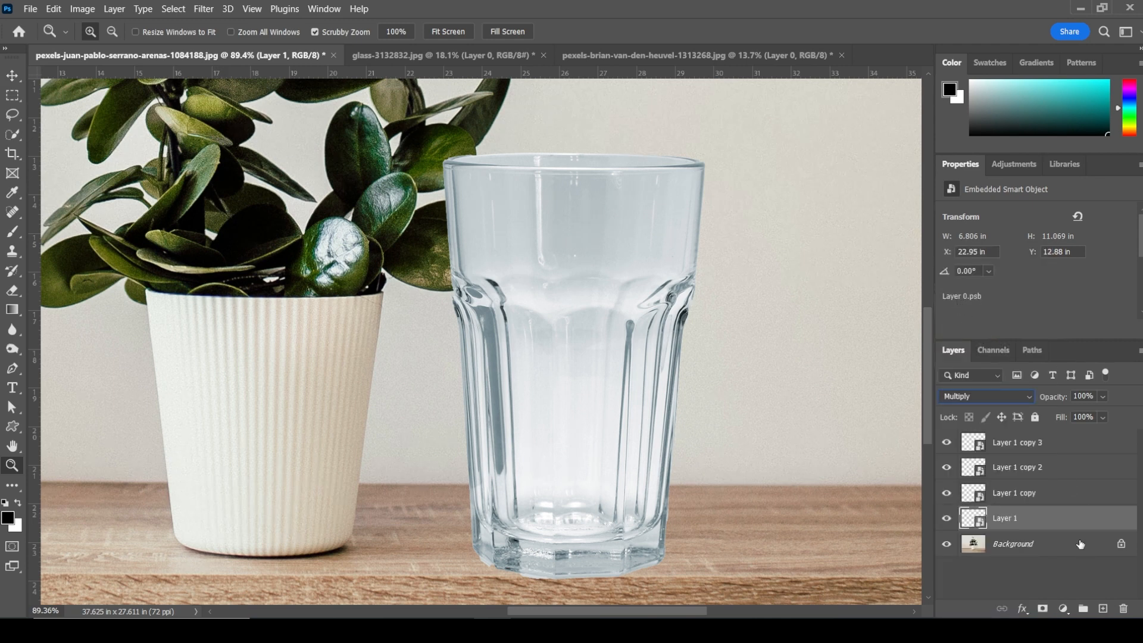
# Step: Set Layer 1 copy to the Multiply blend mode with 50% opacity
pyautogui.click(1051, 497)
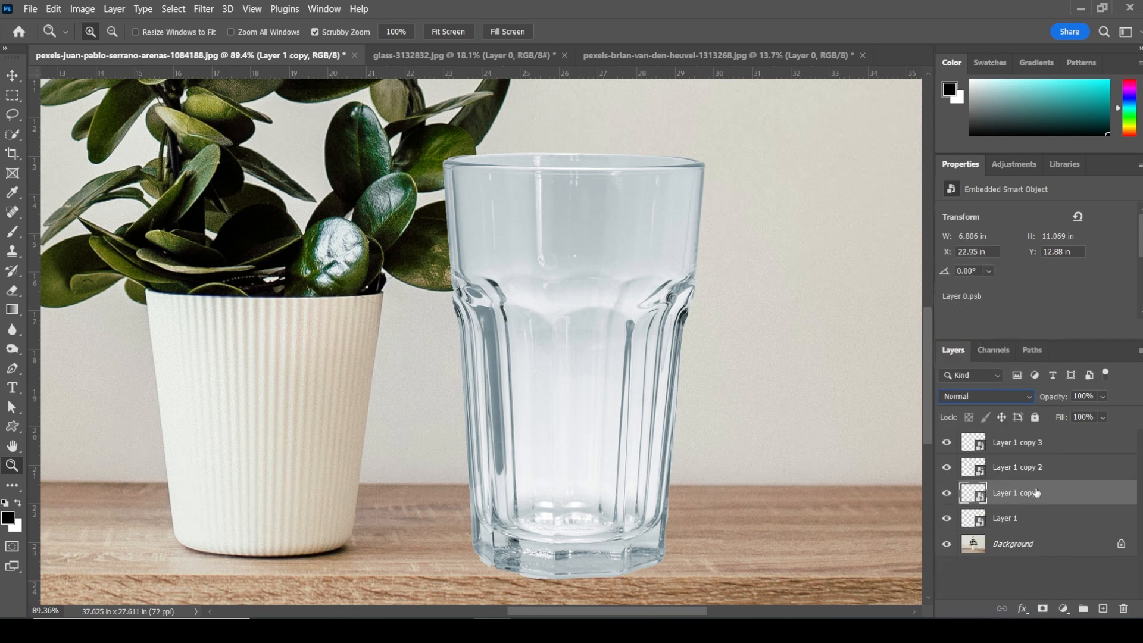
pyautogui.click(990, 395)
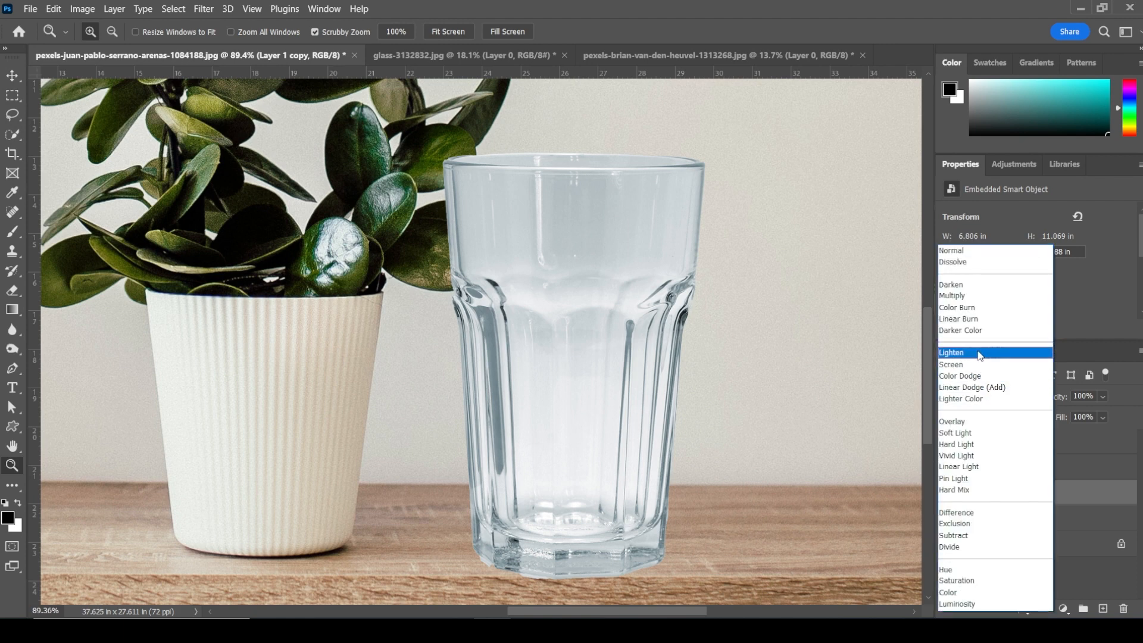
pyautogui.click(970, 298)
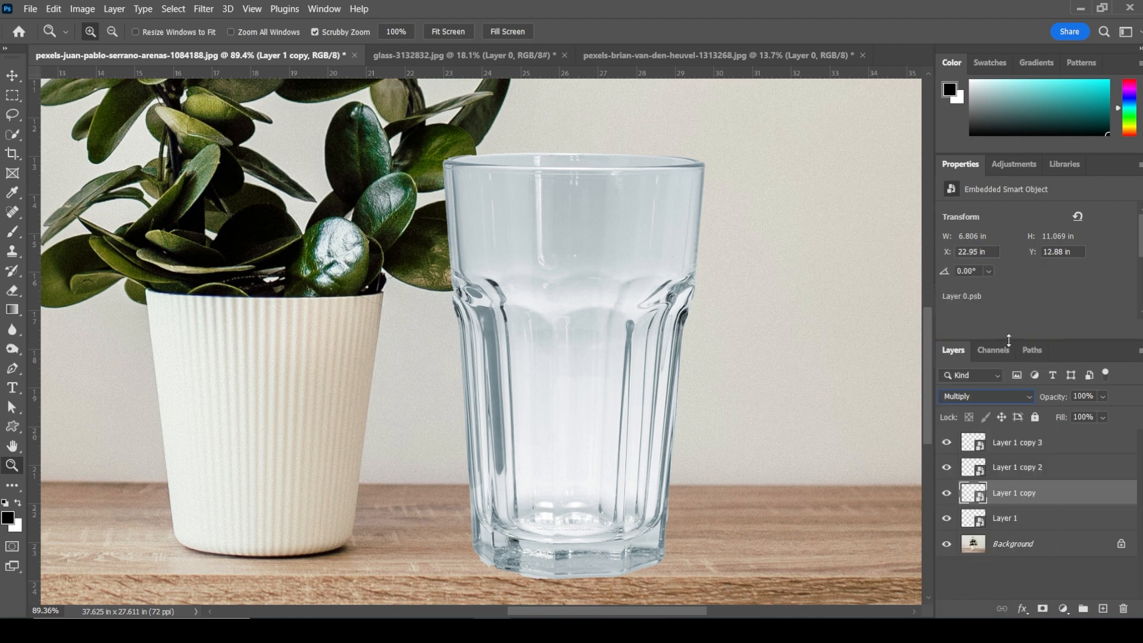
pyautogui.click(1079, 396)
pyautogui.write('50')
# Step: Set Layer 1 copy 2 to the Luminosity blend mode with 75% opacity
pyautogui.click(1049, 470)
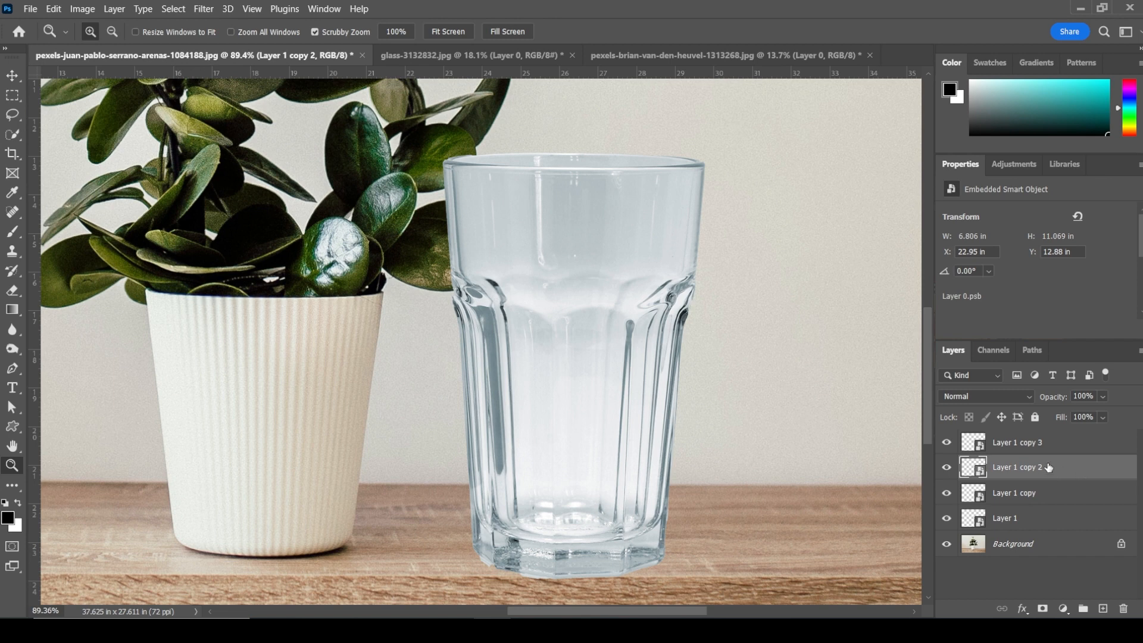
pyautogui.click(1006, 391)
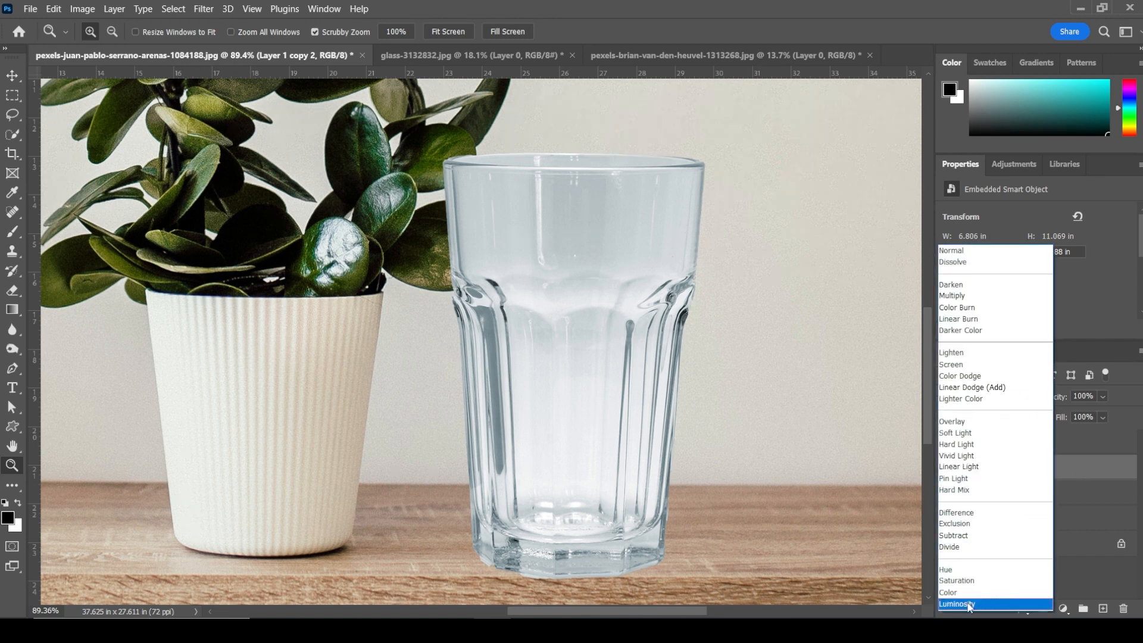
pyautogui.click(964, 604)
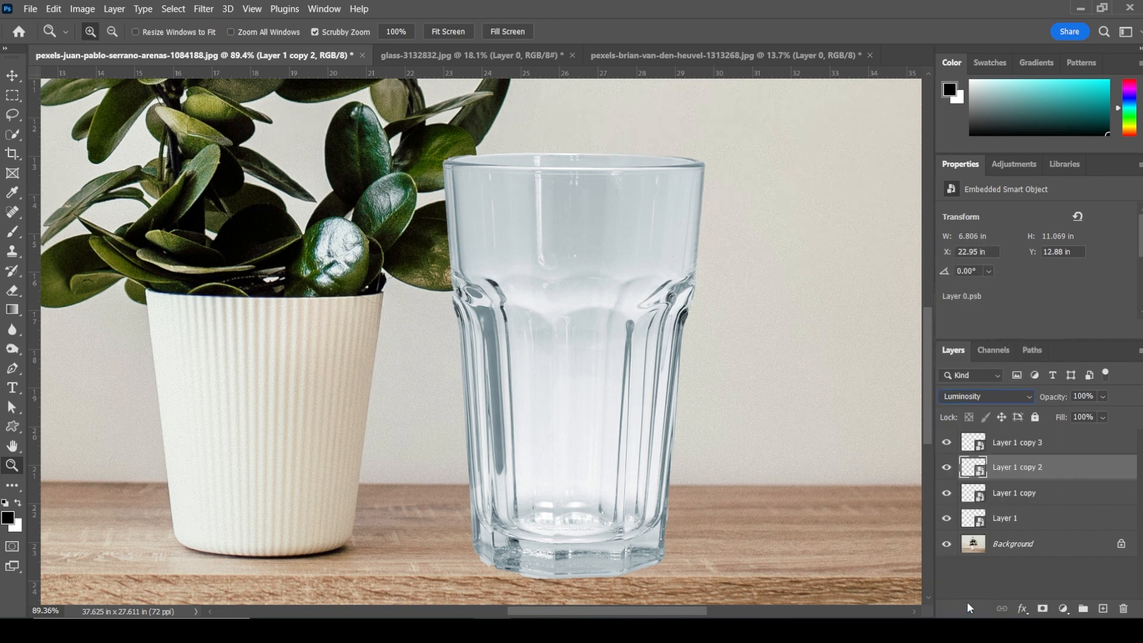
pyautogui.click(1086, 396)
pyautogui.write('75')
# Step: Set the topmost glass layer, Layer 1 copy 3, to the Soft Light blend mode
pyautogui.click(1059, 443)
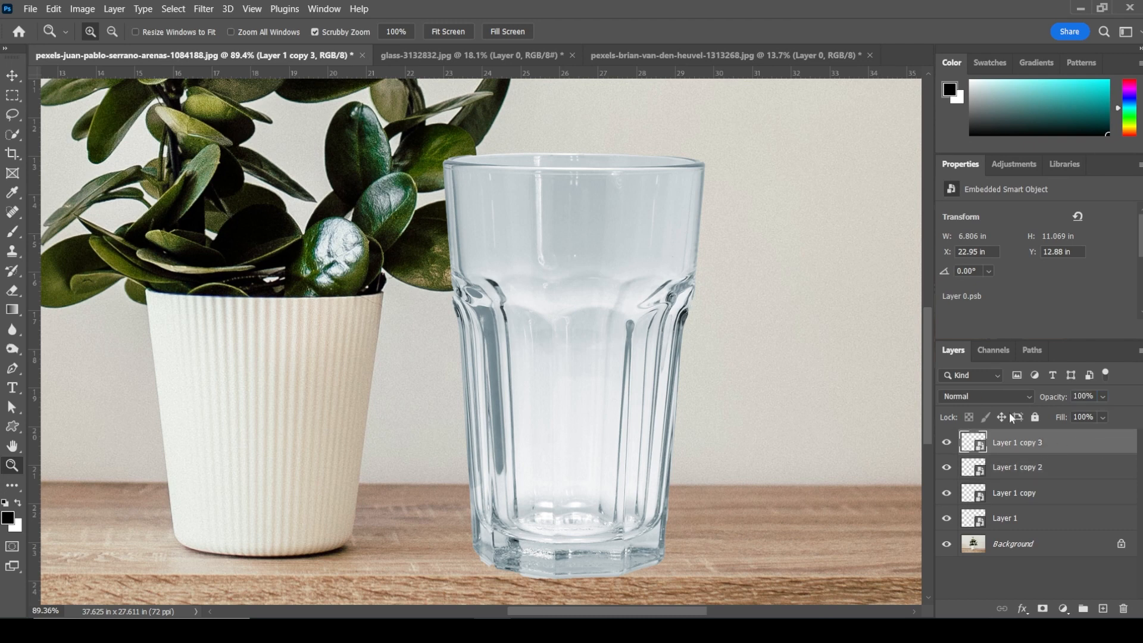
pyautogui.click(1002, 395)
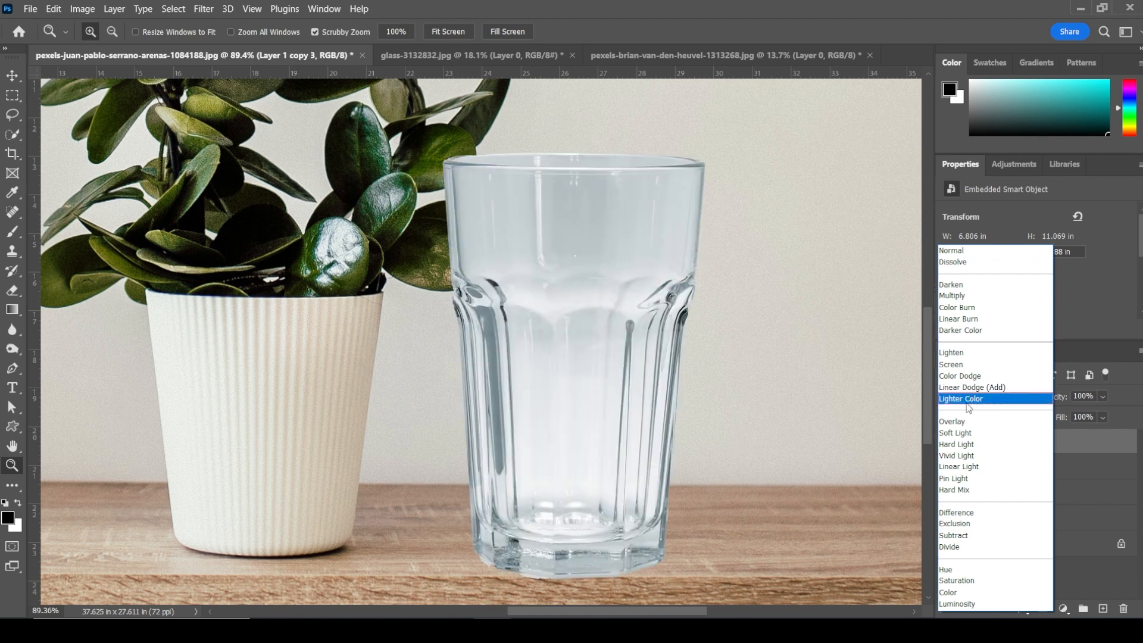
pyautogui.click(959, 434)
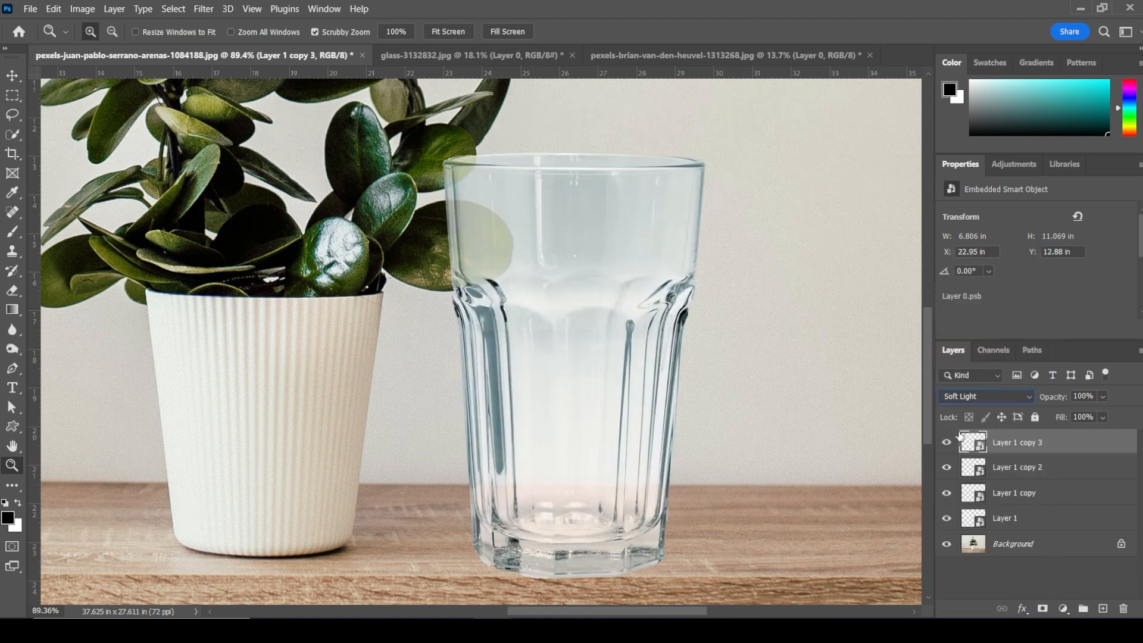
# Step: In the Blending Options of Layer 1 copy 2, split the This Layer white Blend If slider to 144 / 180
pyautogui.click(1036, 469)
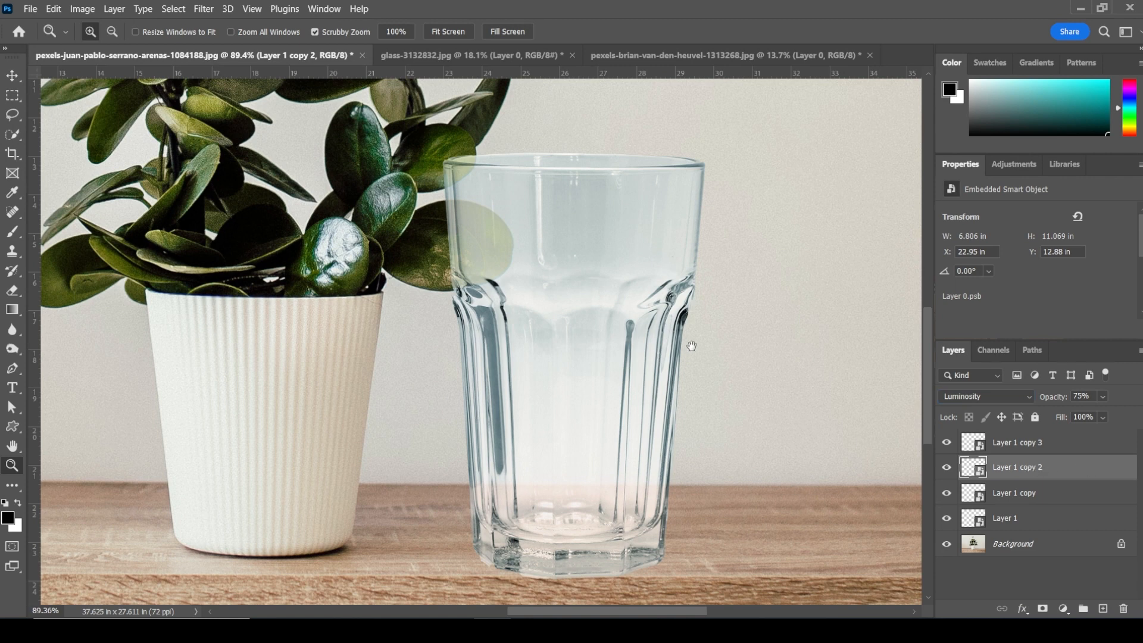
pyautogui.hscroll(3, 702, 358)
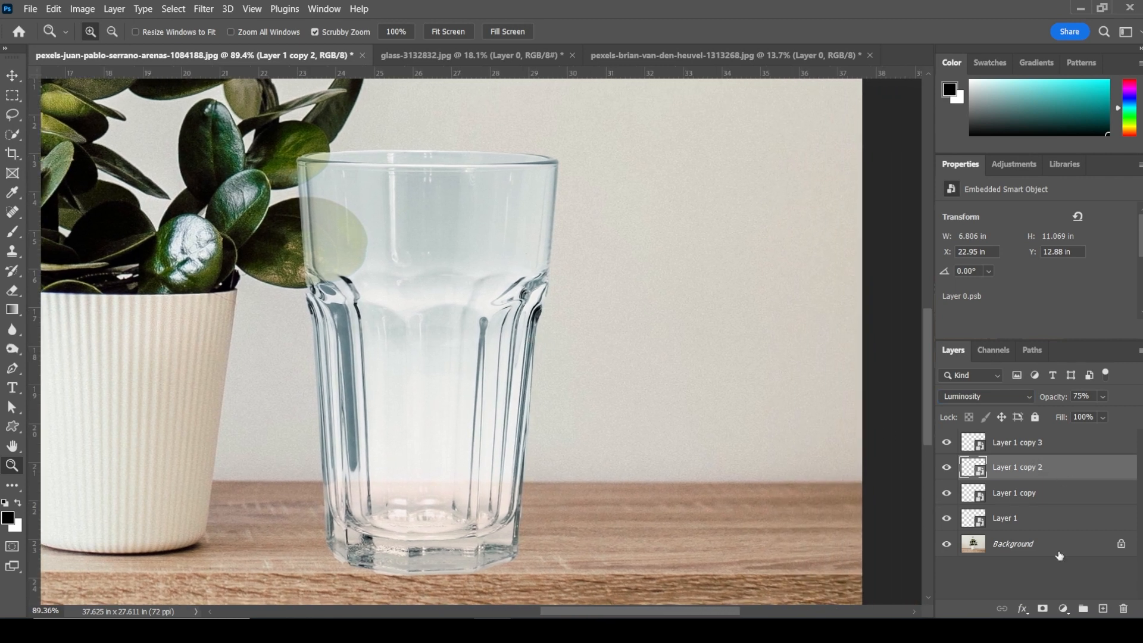
pyautogui.click(1022, 608)
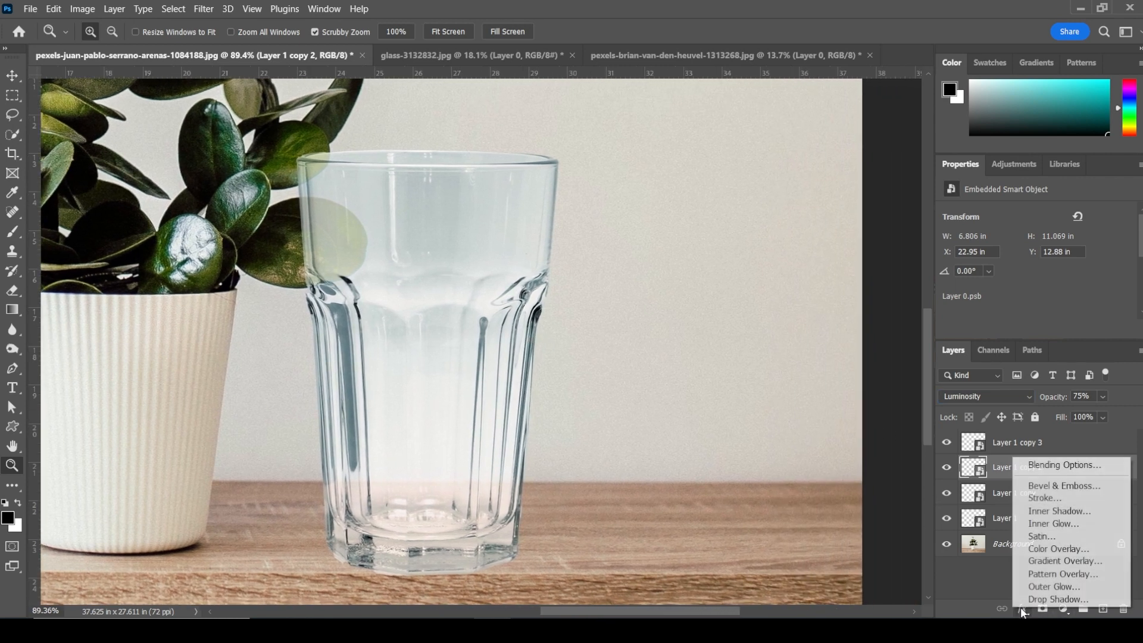
pyautogui.click(1048, 466)
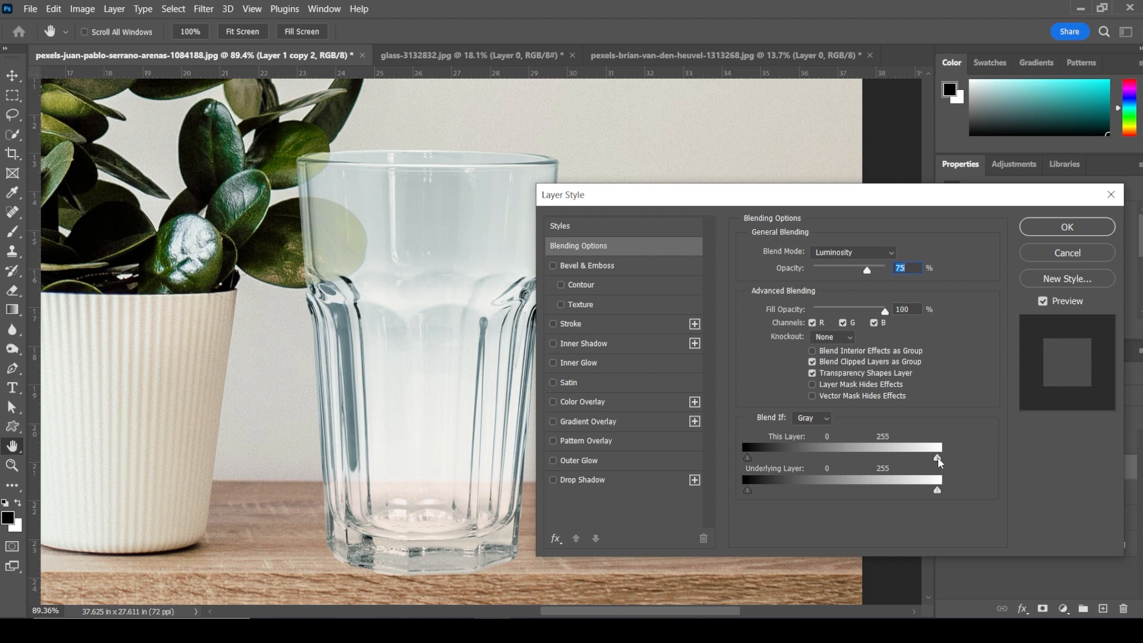
pyautogui.moveTo(938, 459); pyautogui.dragTo(854, 463)
pyautogui.press('alt')
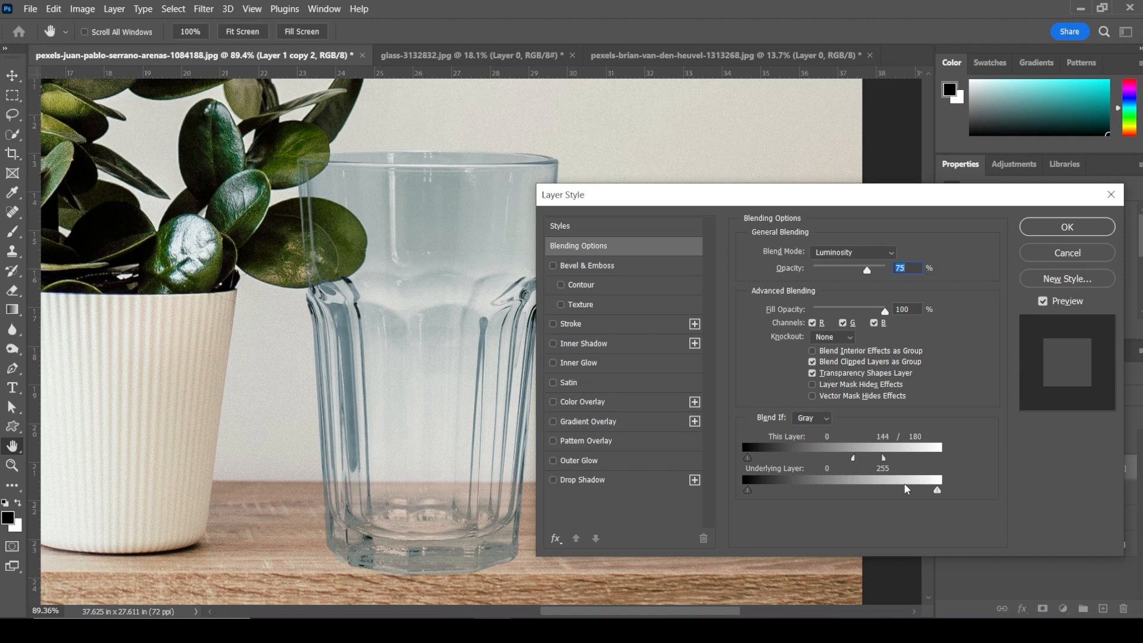
# Step: Split the Underlying Layer Blend If sliders to 0 / 76 for black and 194 / 255 for white
pyautogui.moveTo(750, 461); pyautogui.dragTo(786, 463)
pyautogui.moveTo(936, 493); pyautogui.dragTo(890, 494)
pyautogui.press('alt')
pyautogui.press('alt')
pyautogui.moveTo(751, 494); pyautogui.dragTo(685, 466)
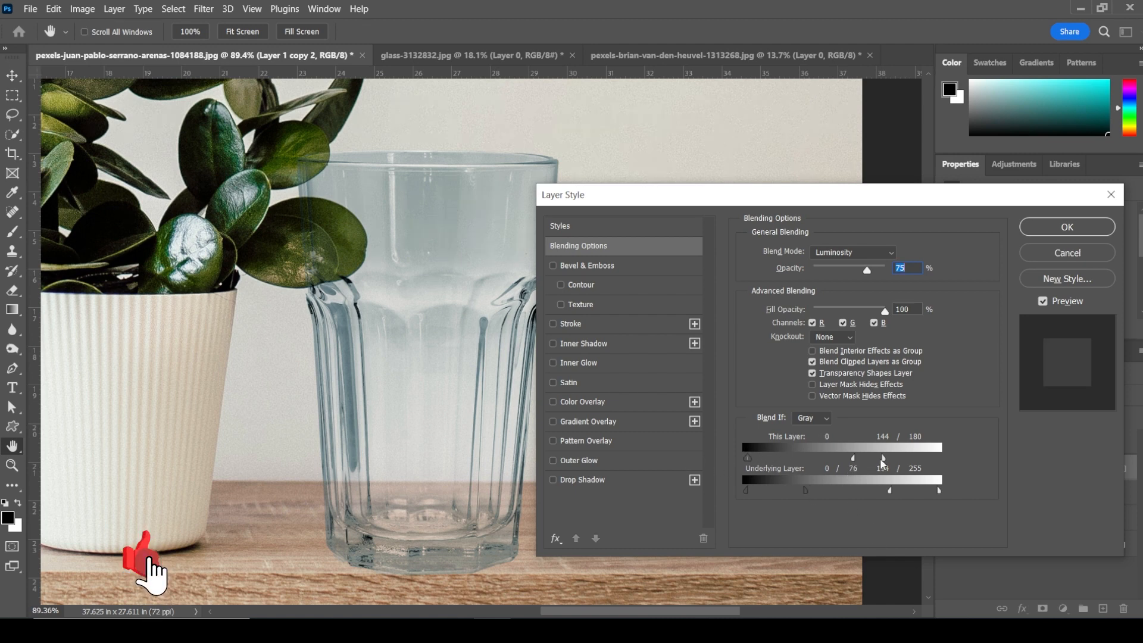
# Step: Rejoin the This Layer white Blend If slider at 93 and apply the layer style
pyautogui.moveTo(883, 458); pyautogui.dragTo(818, 469)
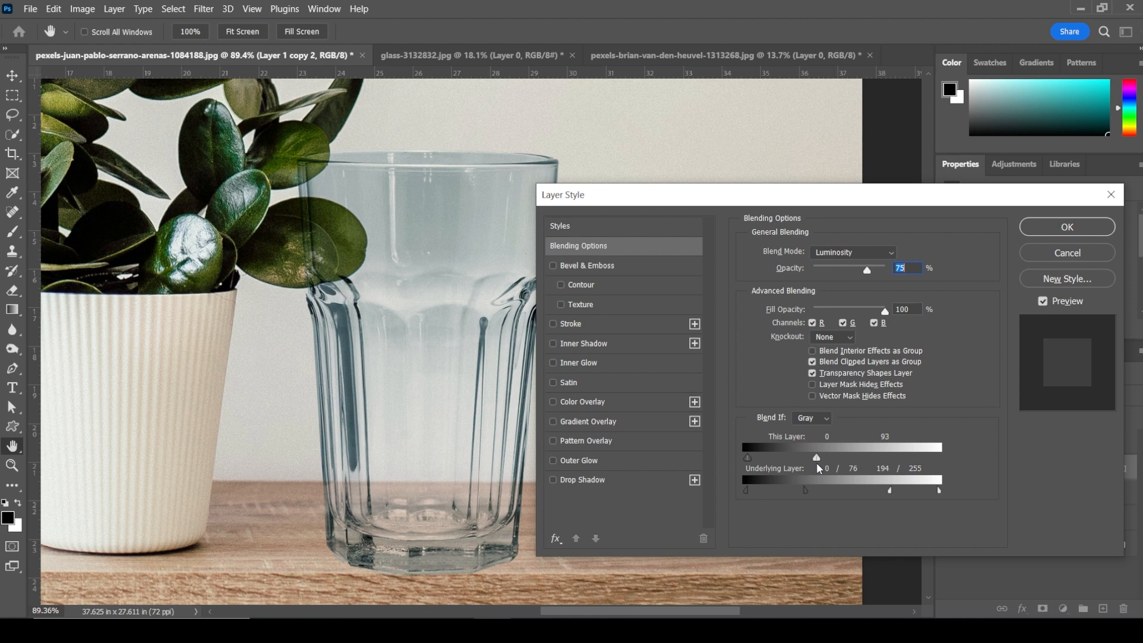
pyautogui.click(1056, 236)
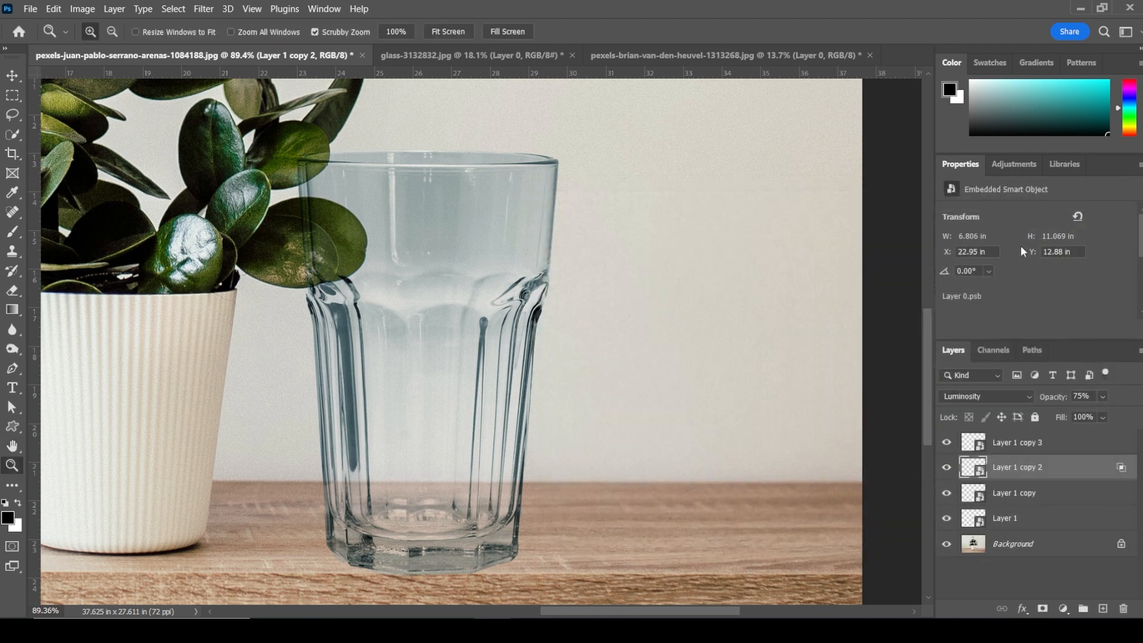
# Step: Group the four glass layers, from Layer 1 through Layer 1 copy 3
pyautogui.click(1057, 443)
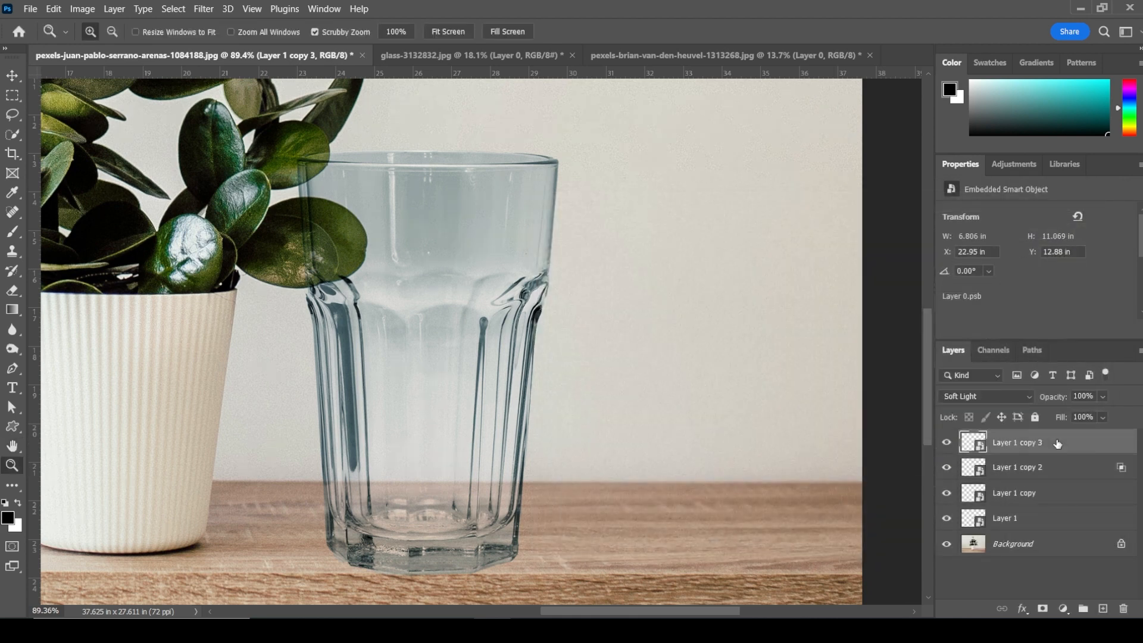
pyautogui.keyDown('shift'); pyautogui.click(1032, 515); pyautogui.keyUp('shift')
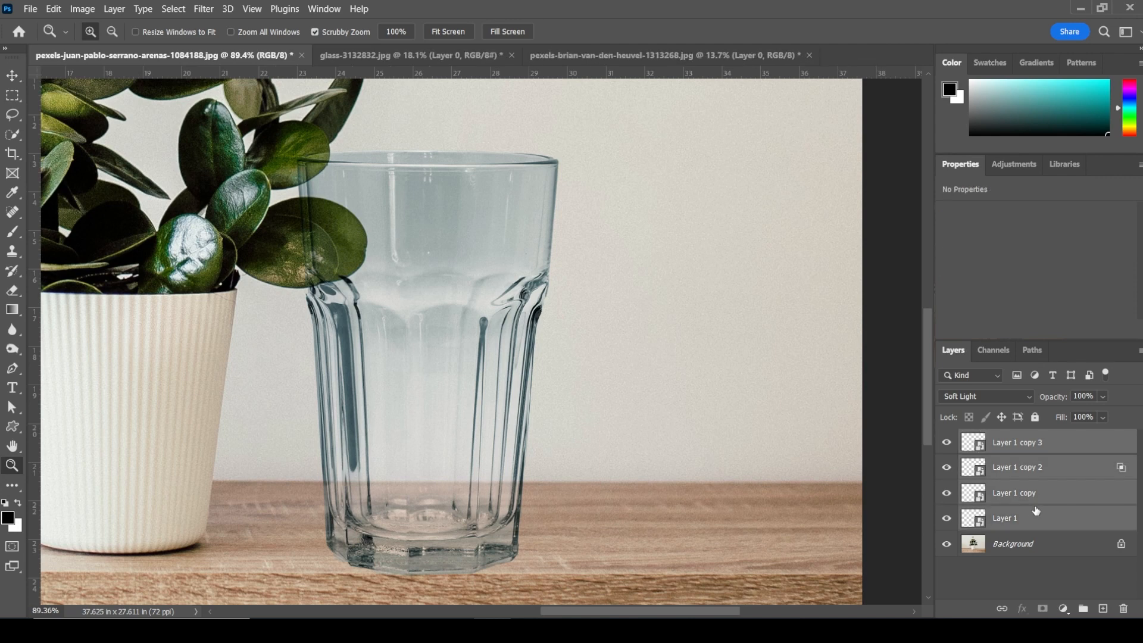
pyautogui.click(113, 10)
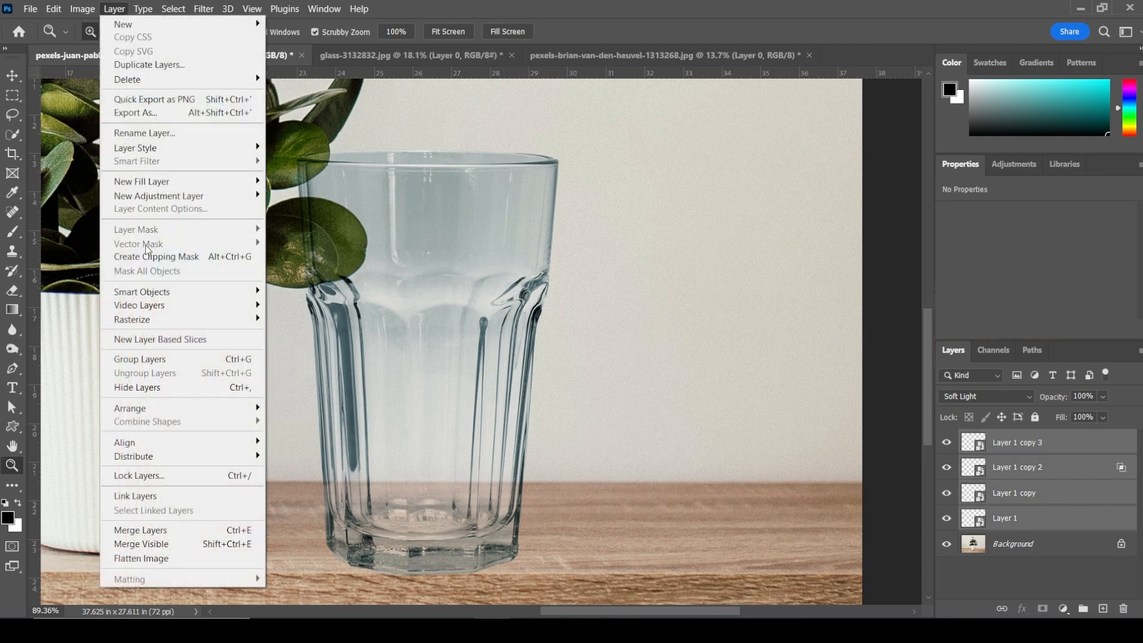
pyautogui.click(159, 360)
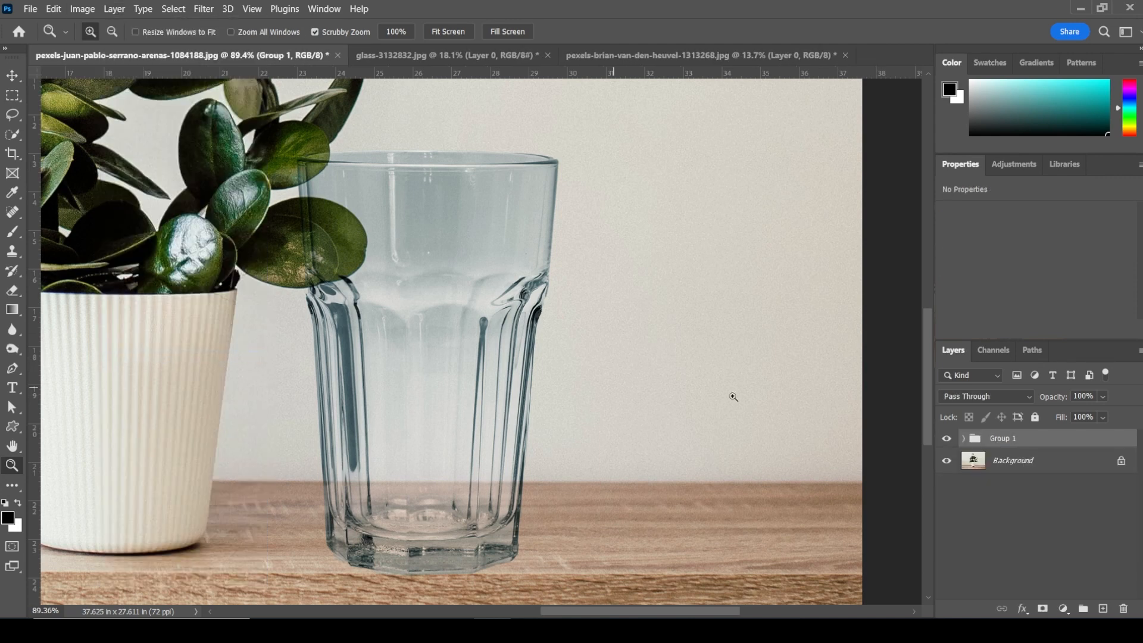
pyautogui.moveTo(333, 334); pyautogui.dragTo(549, 320)
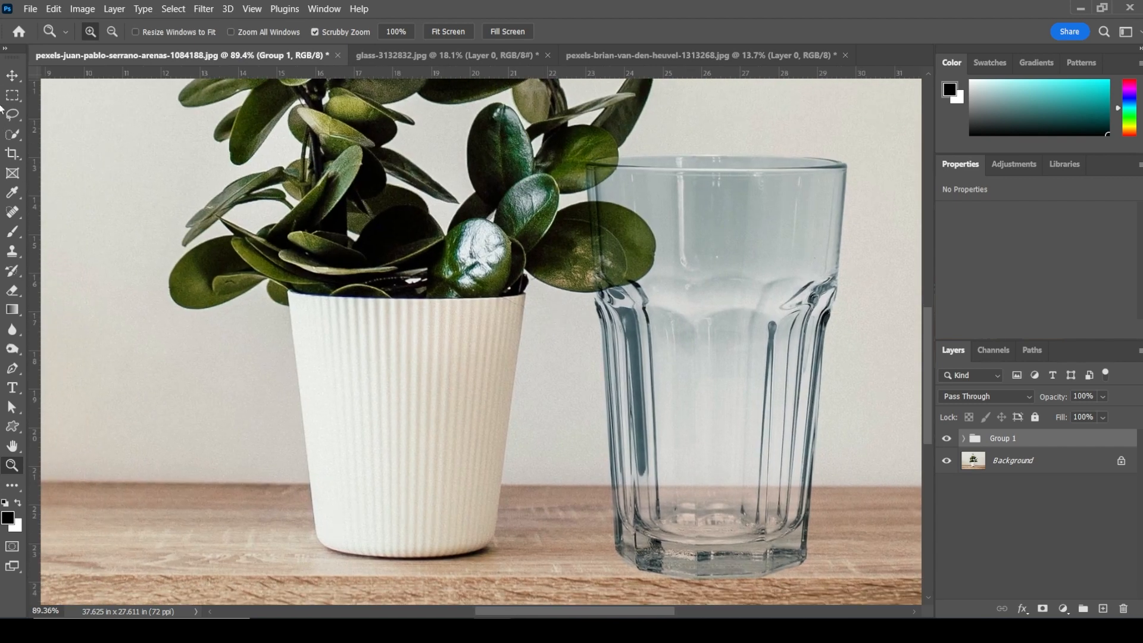
# Step: Move the grouped tumbler glass in front of the plant and align it over the white pot
pyautogui.click(11, 76)
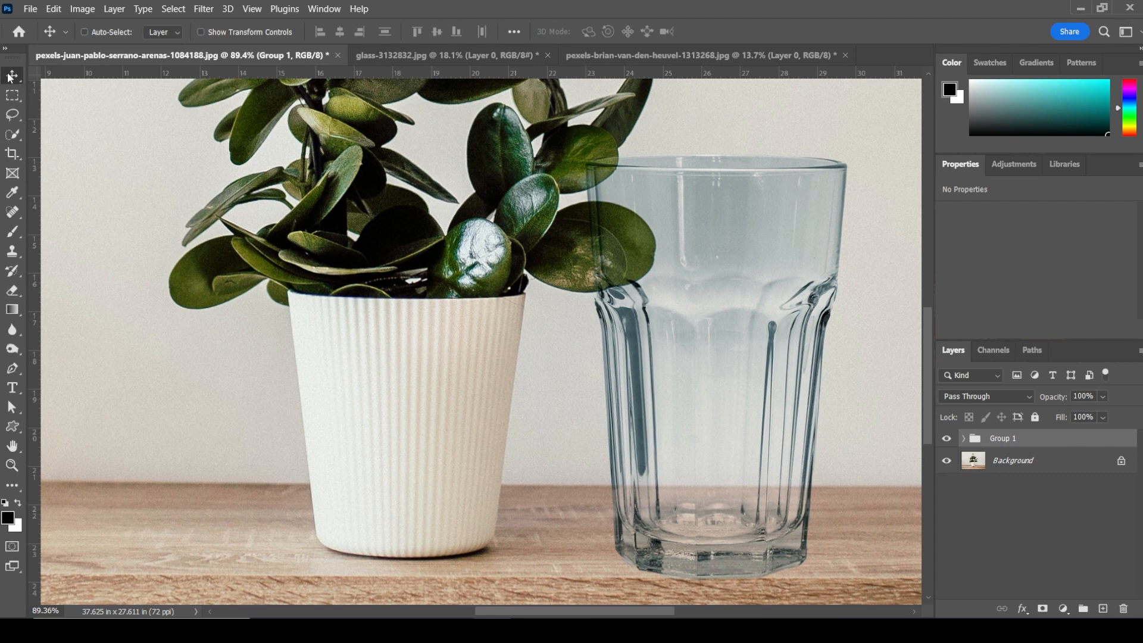
pyautogui.moveTo(764, 341); pyautogui.dragTo(379, 336)
pyautogui.hotkey('ctrl', '0')
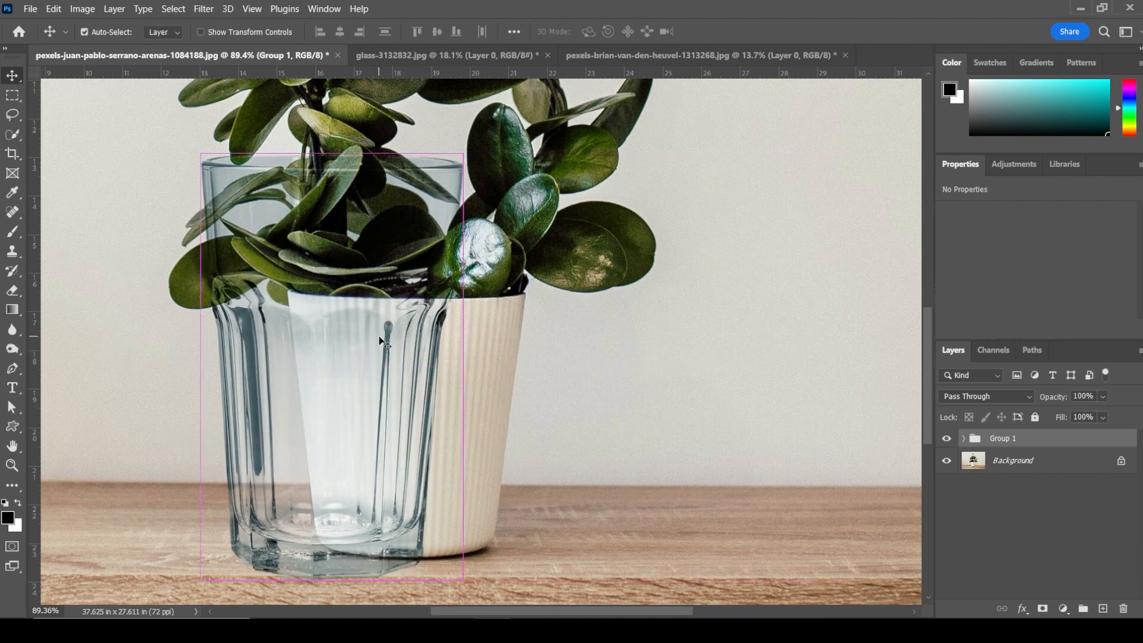
pyautogui.moveTo(455, 428); pyautogui.dragTo(481, 455)
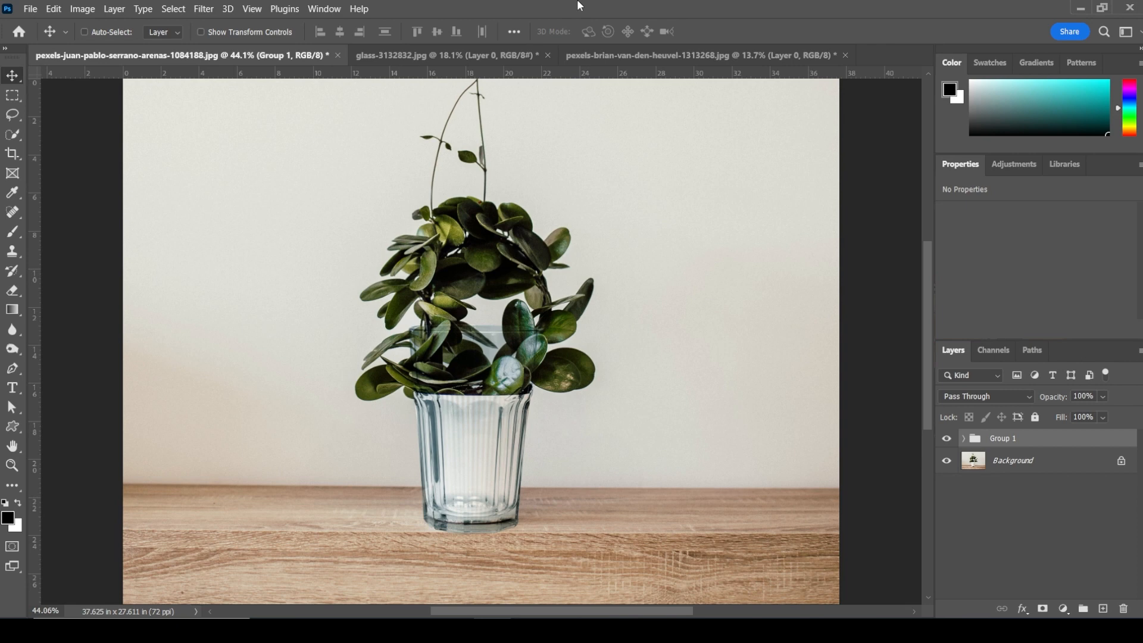
# Step: Bring the stemmed cocktail glass into the plant photo, scaled down to about 6.57 by 11.38 in, and place it beside the plant
pyautogui.click(660, 53)
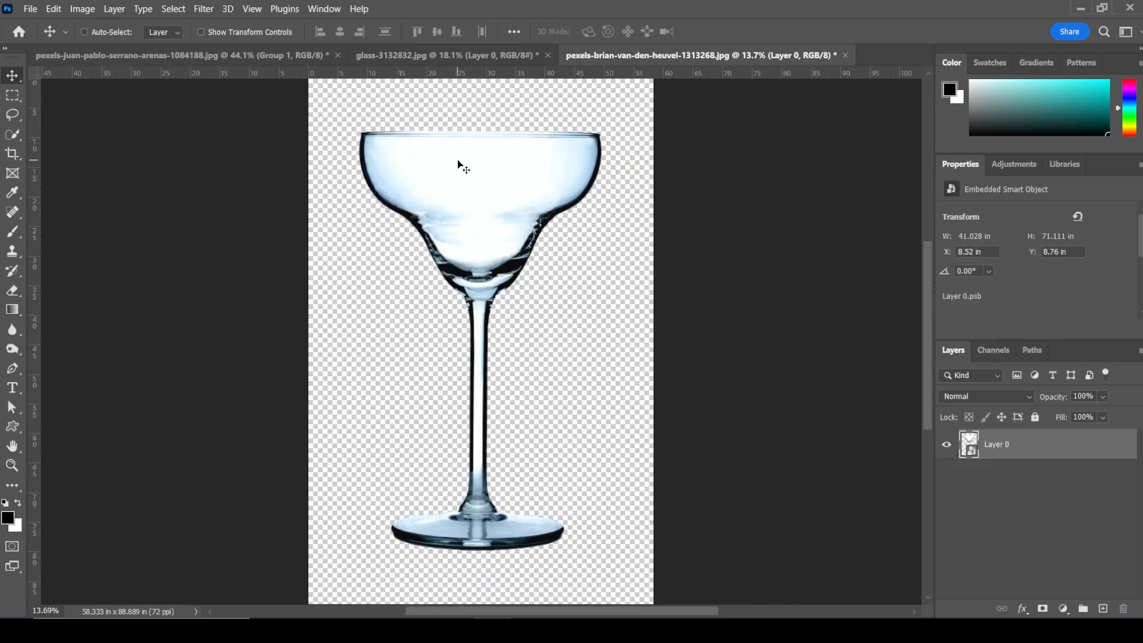
pyautogui.moveTo(460, 167); pyautogui.dragTo(669, 383)
pyautogui.hotkey('ctrl', 't')
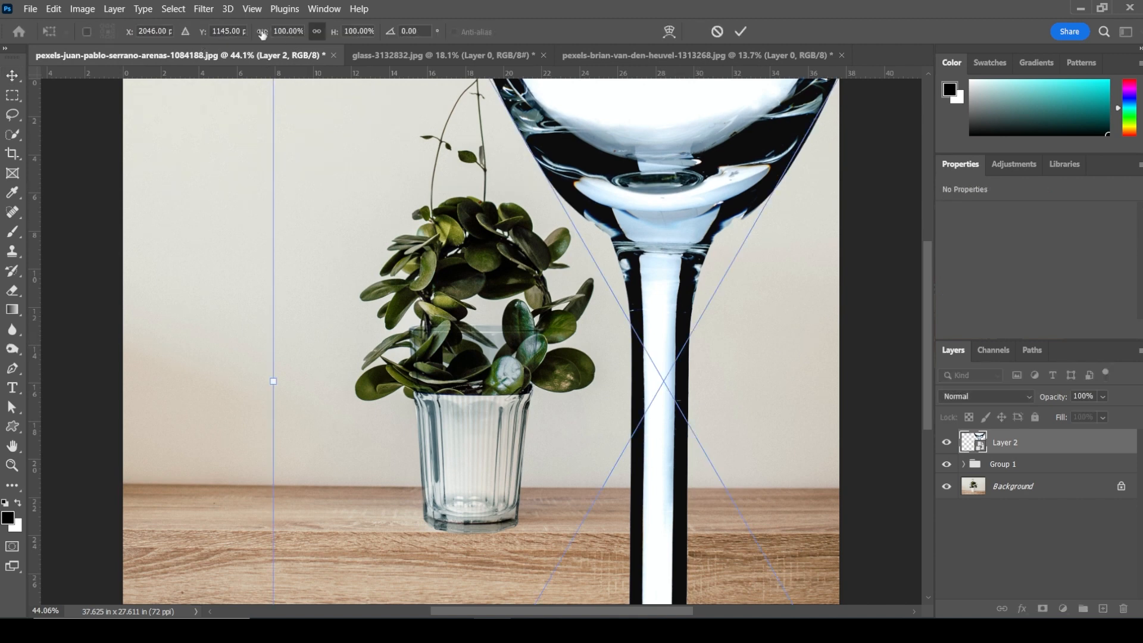
pyautogui.moveTo(262, 34); pyautogui.dragTo(201, 58)
pyautogui.moveTo(671, 330); pyautogui.dragTo(577, 285)
pyautogui.press('Return')
pyautogui.press('z')
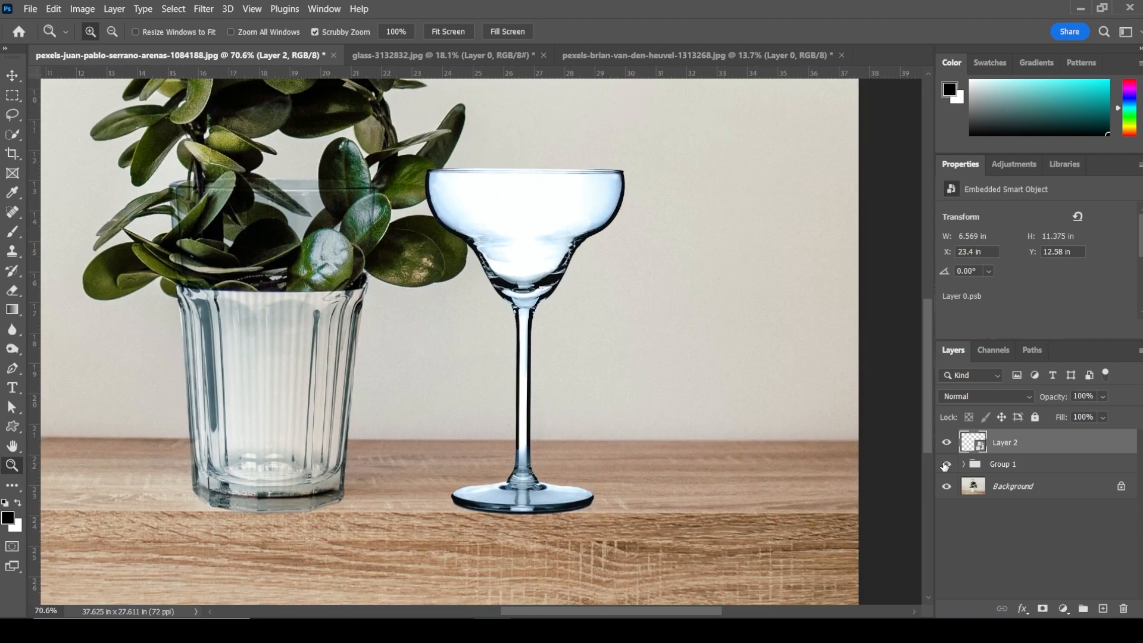
# Step: Duplicate the cocktail glass layer, Layer 2, three times
pyautogui.hotkey('ctrl', 'j')
pyautogui.hotkey('ctrl', 'j')
pyautogui.hotkey('ctrl', 'j')
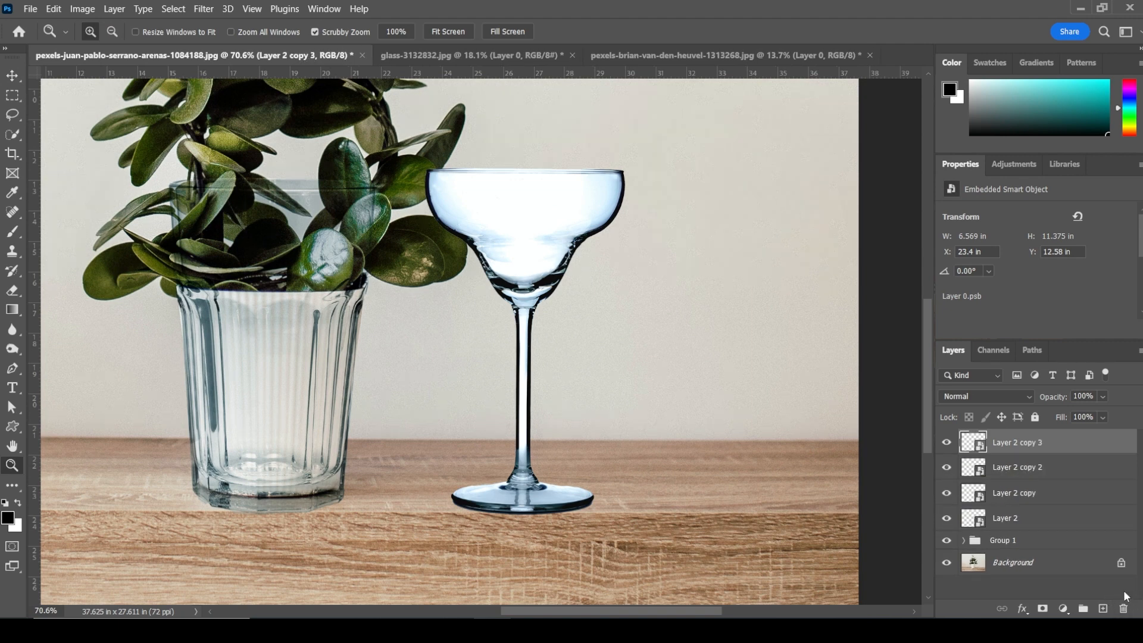
# Step: Set the blend mode of the original cocktail glass layer, Layer 2, to Multiply
pyautogui.click(1030, 519)
pyautogui.click(994, 395)
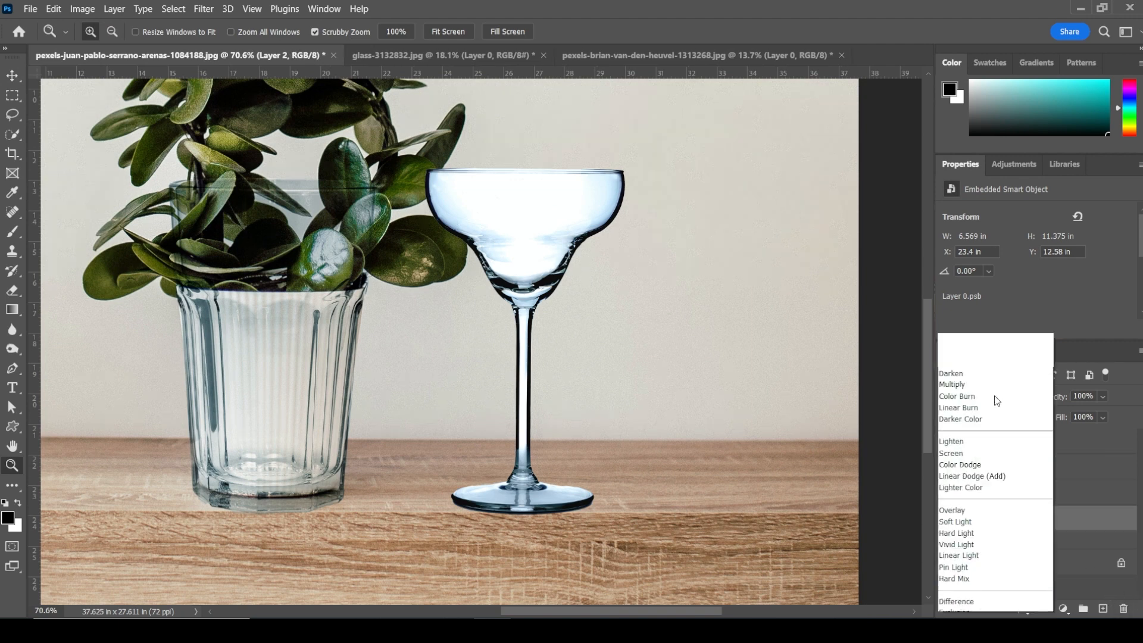
pyautogui.click(955, 296)
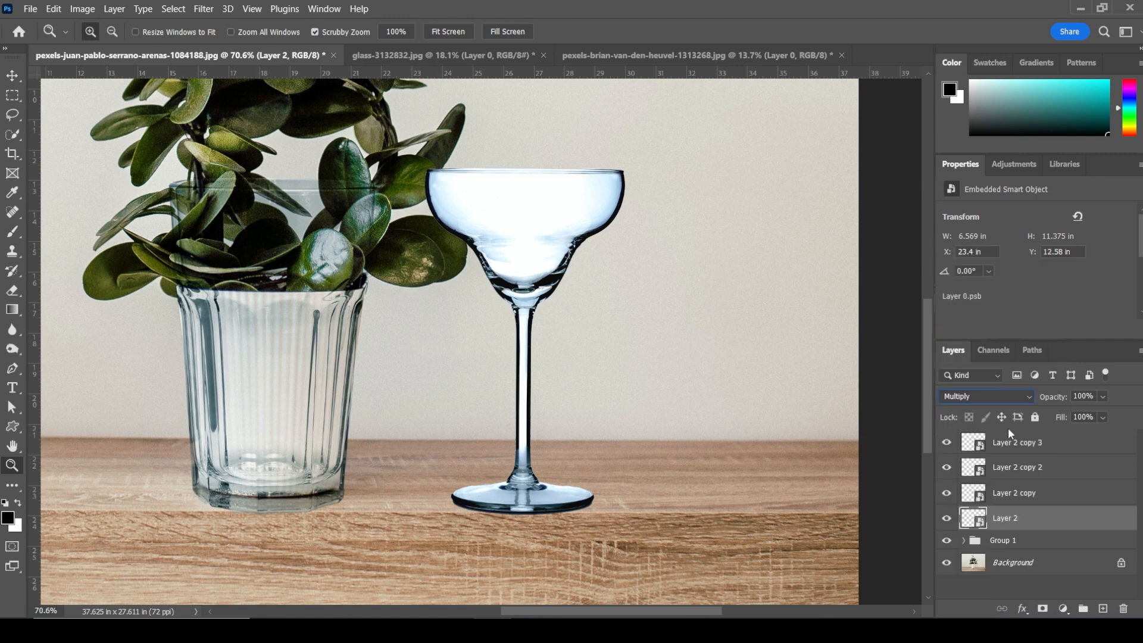
# Step: Set Layer 2 copy to the Multiply blend mode and adjust its opacity
pyautogui.click(1025, 496)
pyautogui.click(1000, 396)
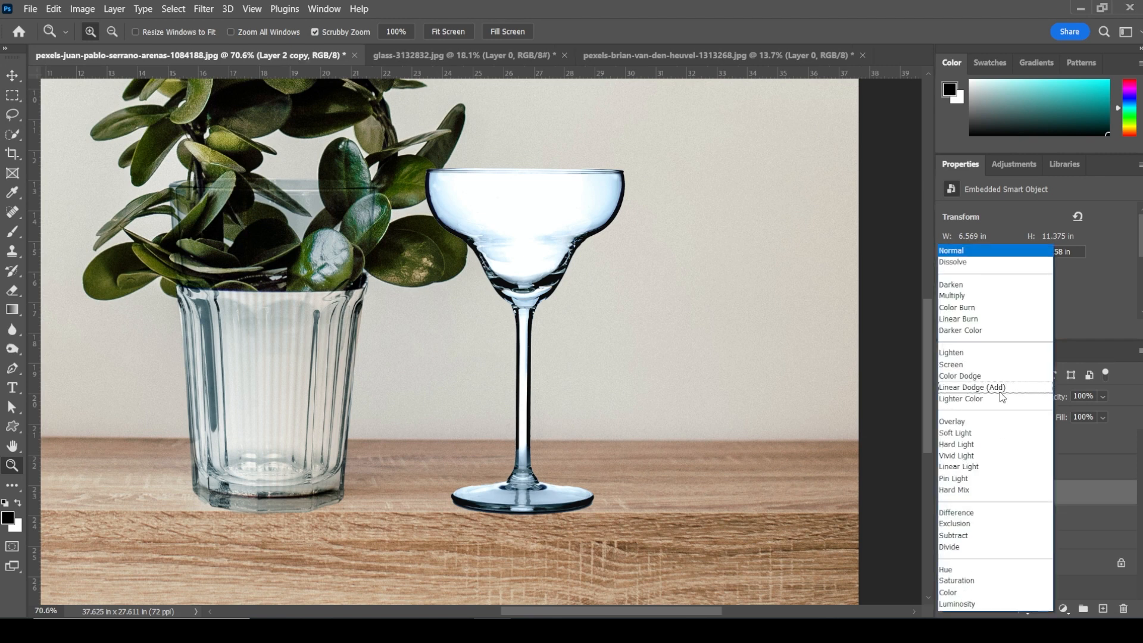
pyautogui.click(955, 296)
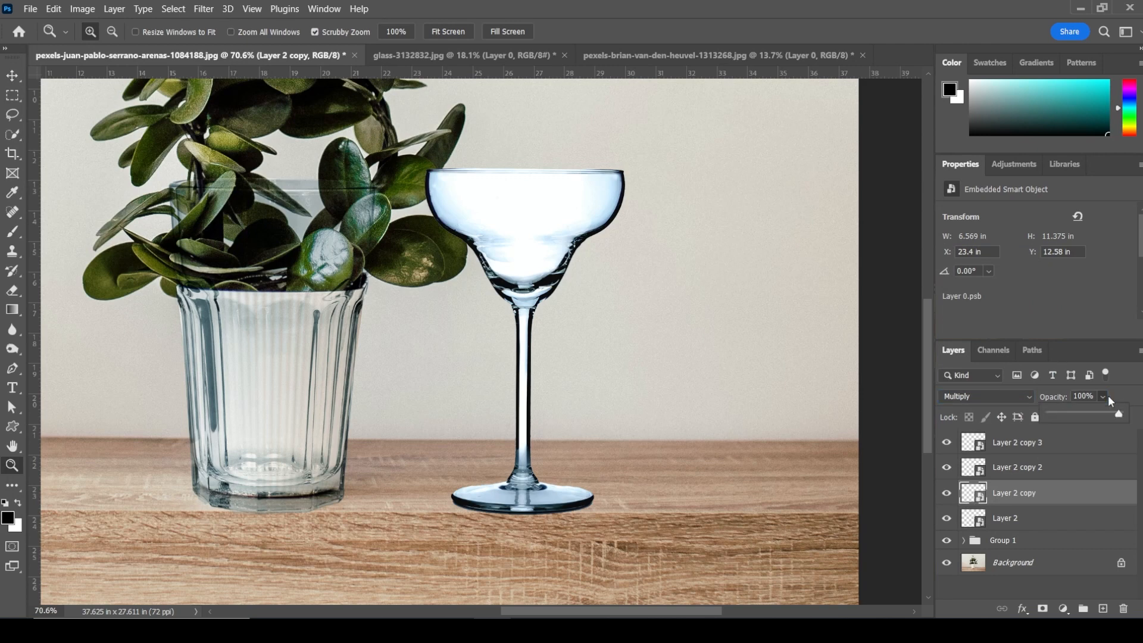
pyautogui.moveTo(1110, 411); pyautogui.dragTo(1088, 415)
pyautogui.click(1131, 408)
# Step: Set Layer 2 copy 2 to the Luminosity blend mode at 75% opacity
pyautogui.click(1046, 469)
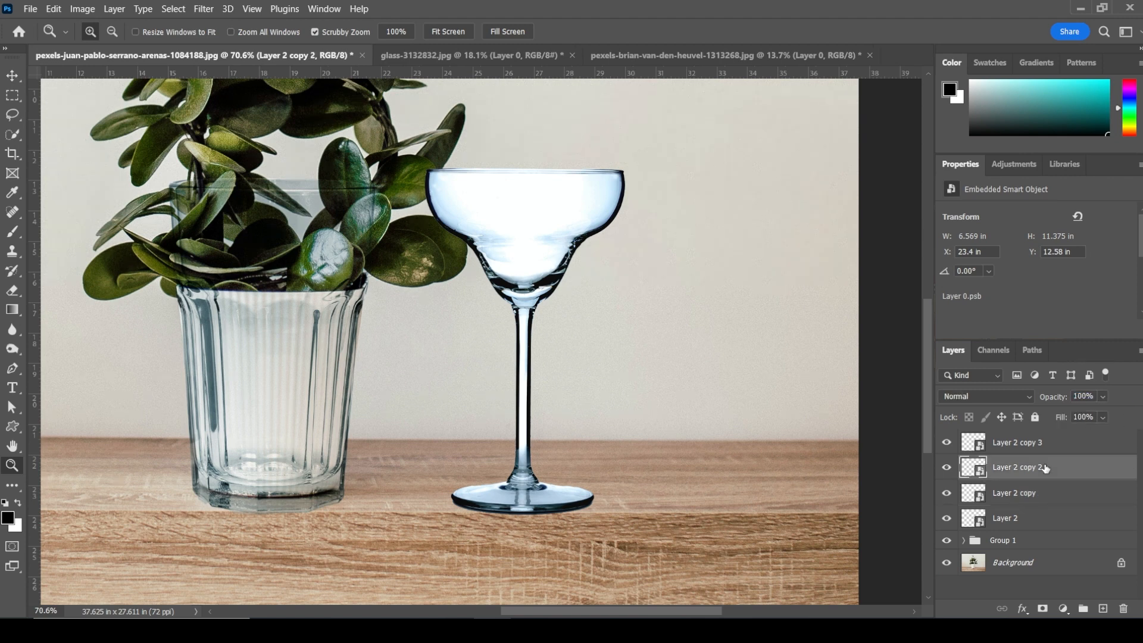
pyautogui.click(990, 399)
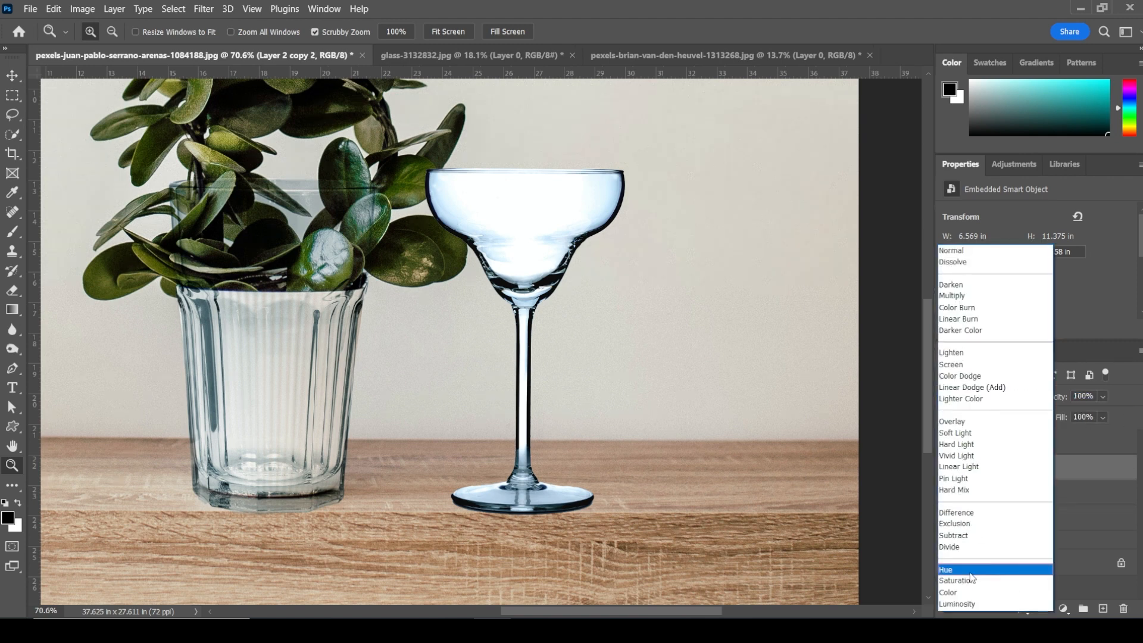
pyautogui.click(985, 605)
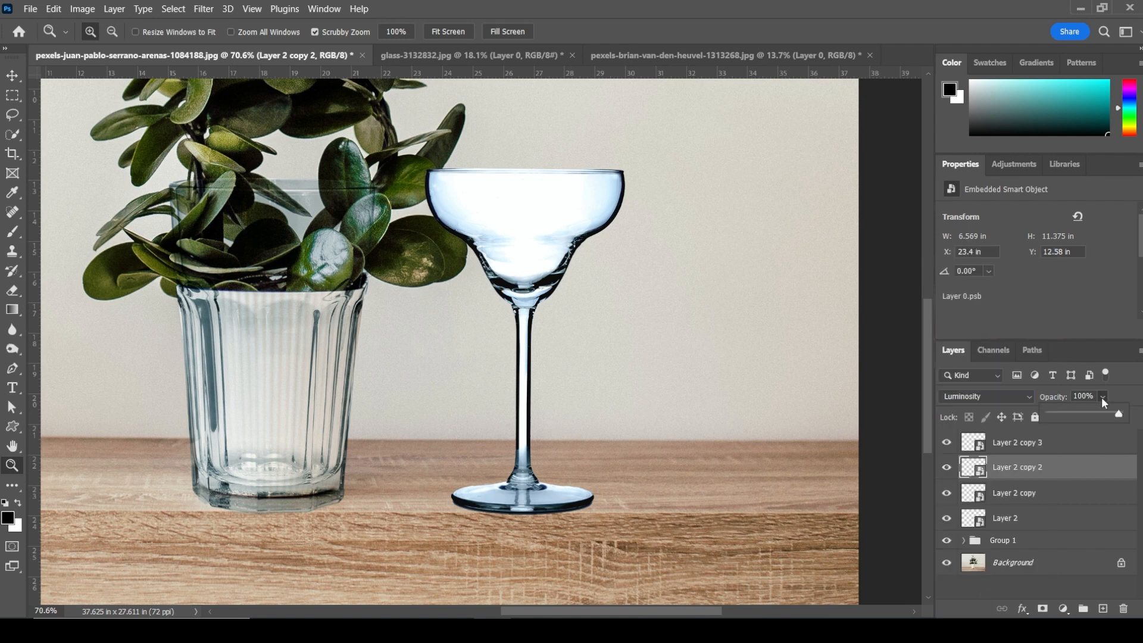
pyautogui.moveTo(1114, 417); pyautogui.dragTo(1102, 417)
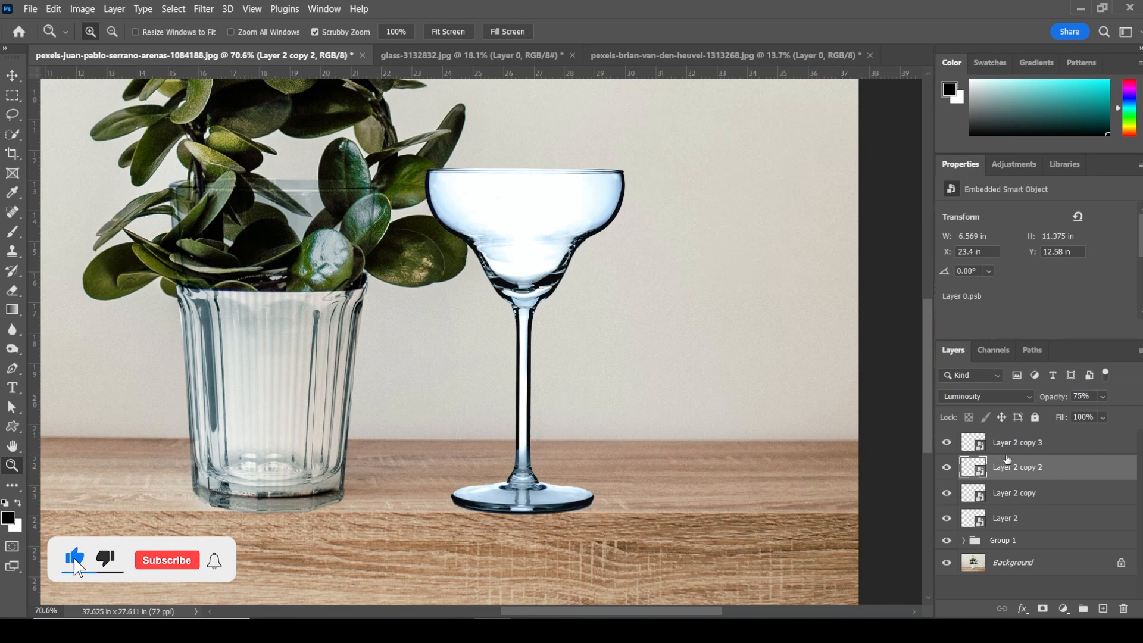
# Step: Set the blend mode of Layer 2 copy 3 to Soft Light
pyautogui.click(1019, 443)
pyautogui.click(986, 396)
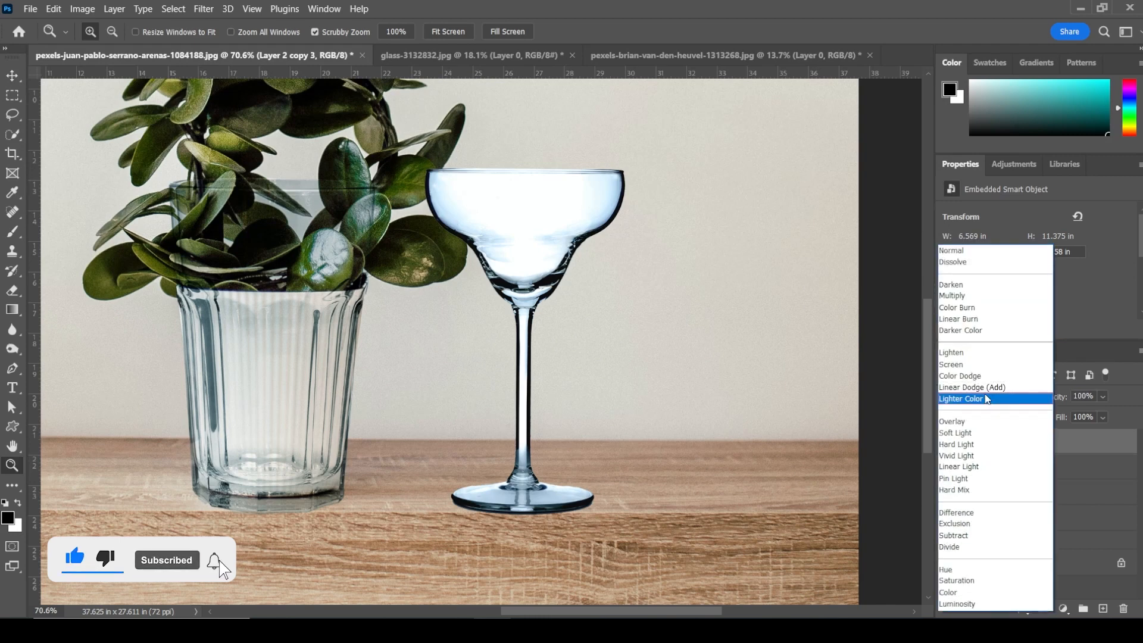
pyautogui.click(956, 433)
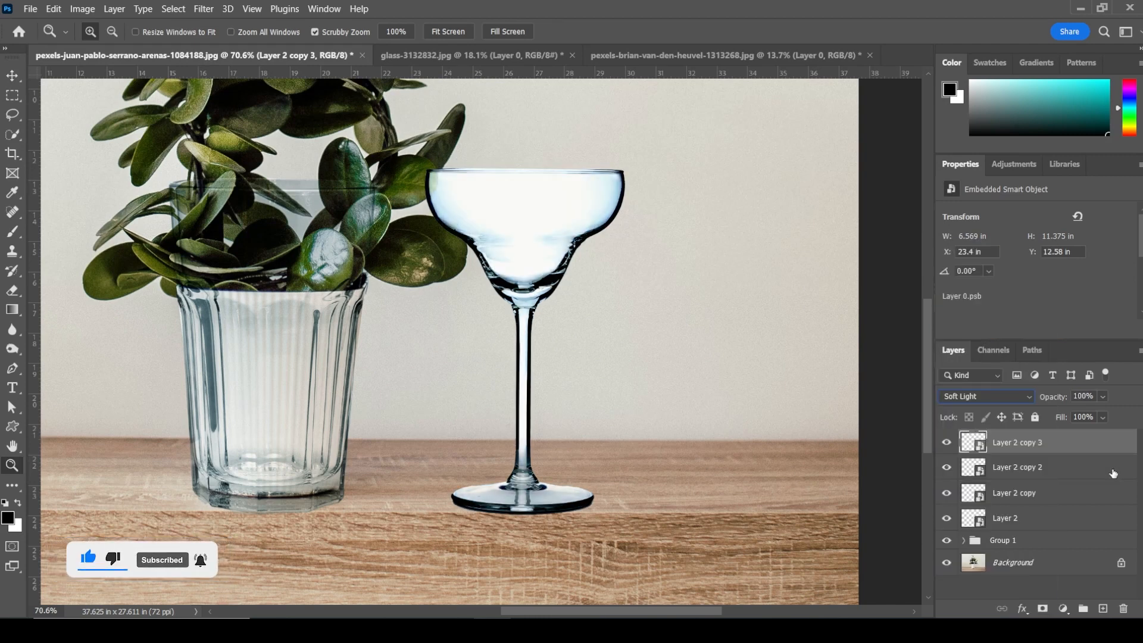
# Step: In the Blending Options of Layer 2 copy 2, set the This Layer white Blend If slider to 166 and apply the layer style
pyautogui.click(1033, 470)
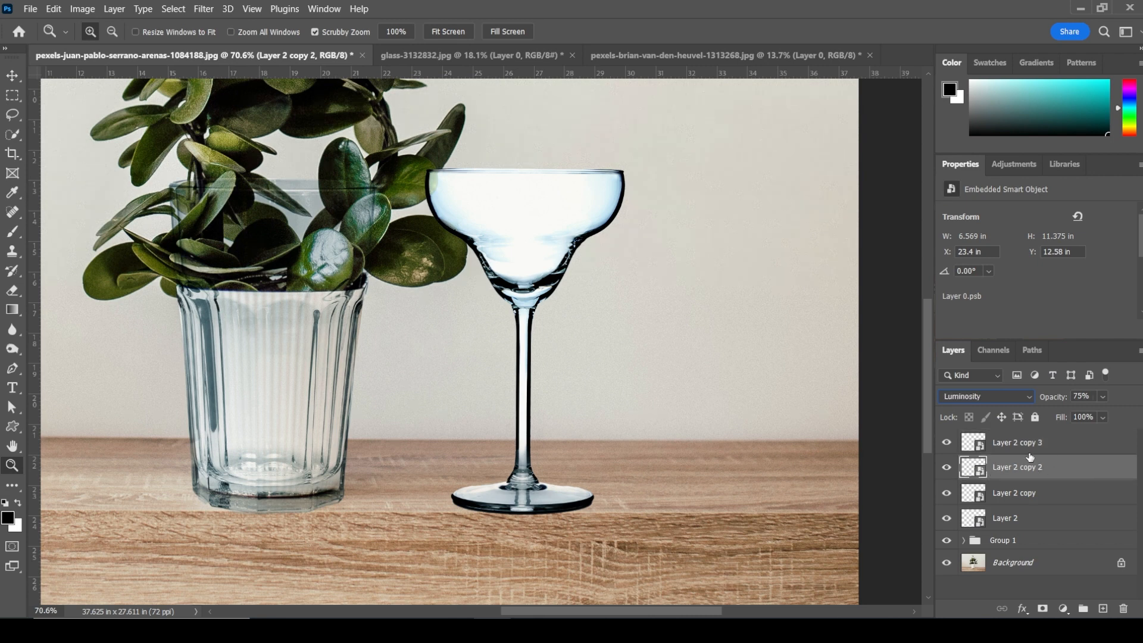
pyautogui.click(1015, 612)
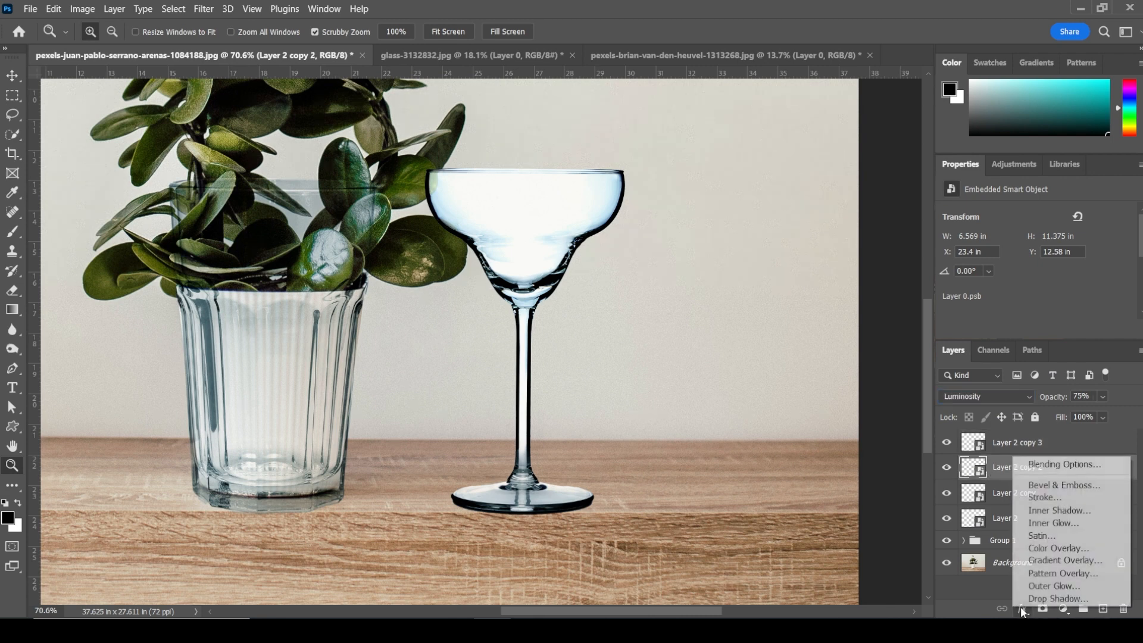
pyautogui.click(1052, 464)
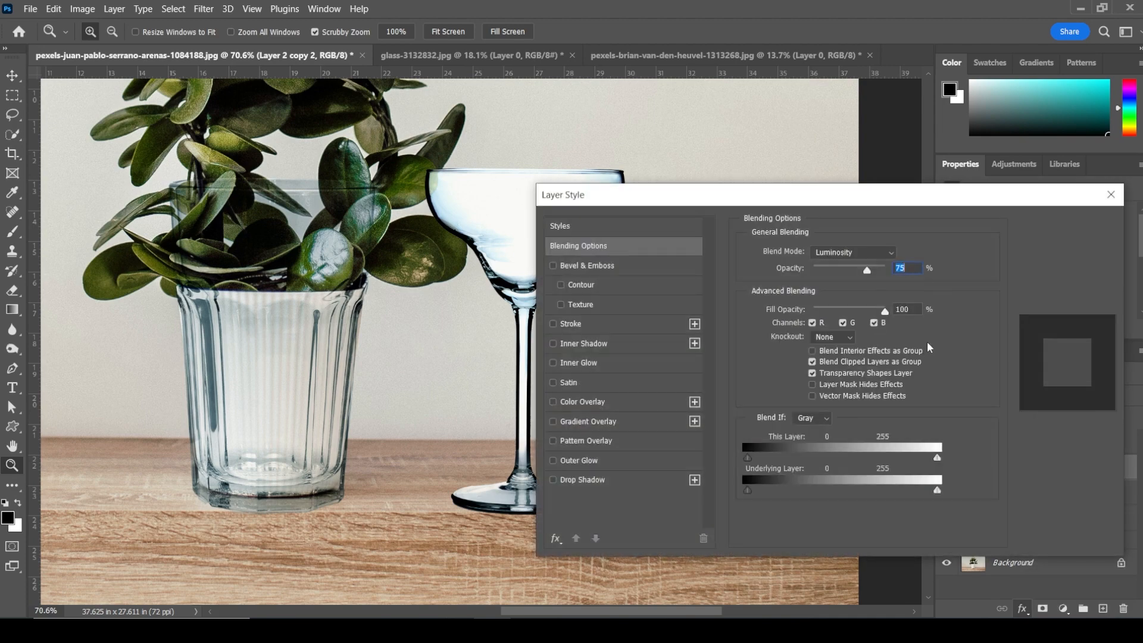
pyautogui.moveTo(481, 237); pyautogui.dragTo(328, 232)
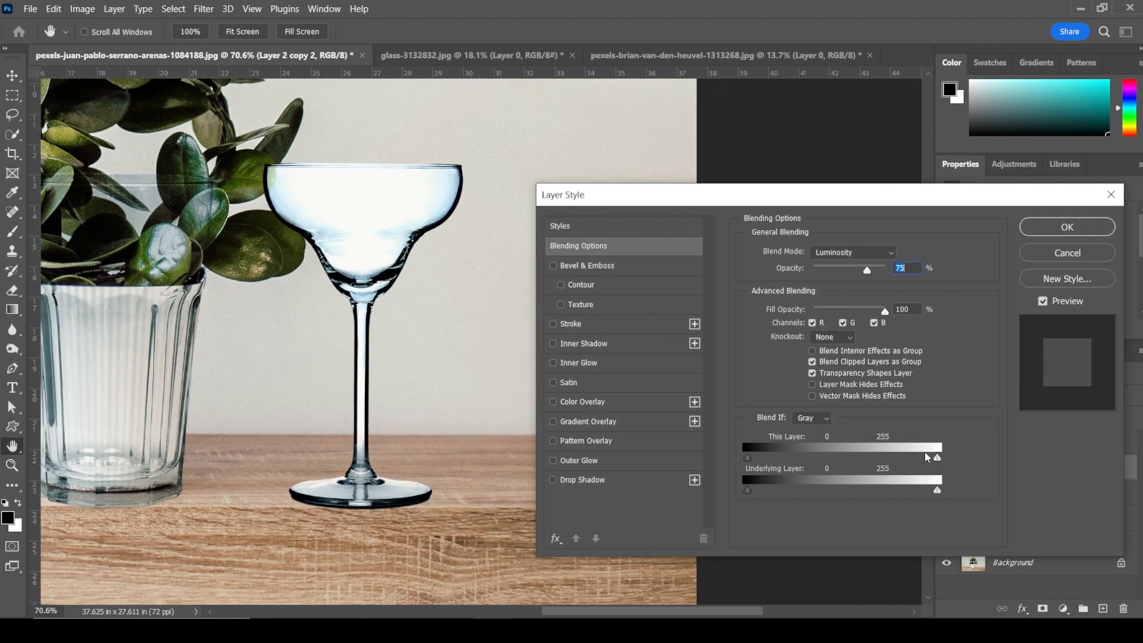
pyautogui.moveTo(938, 464); pyautogui.dragTo(884, 467)
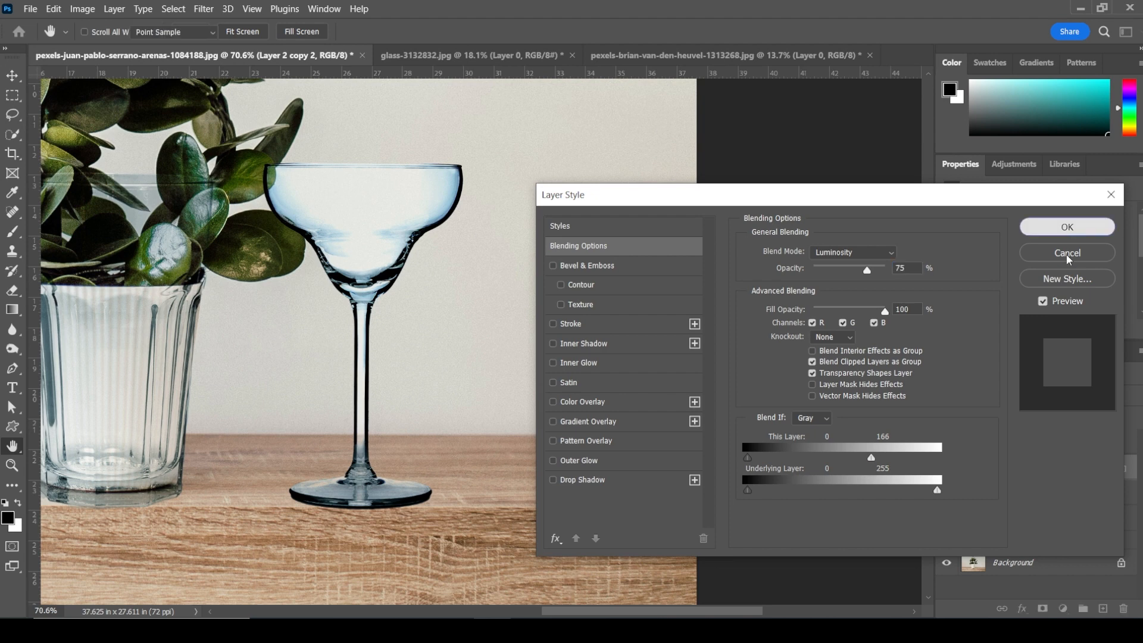
pyautogui.click(1067, 227)
# Step: Group the four cocktail glass layers, from Layer 2 through Layer 2 copy 3
pyautogui.click(1021, 440)
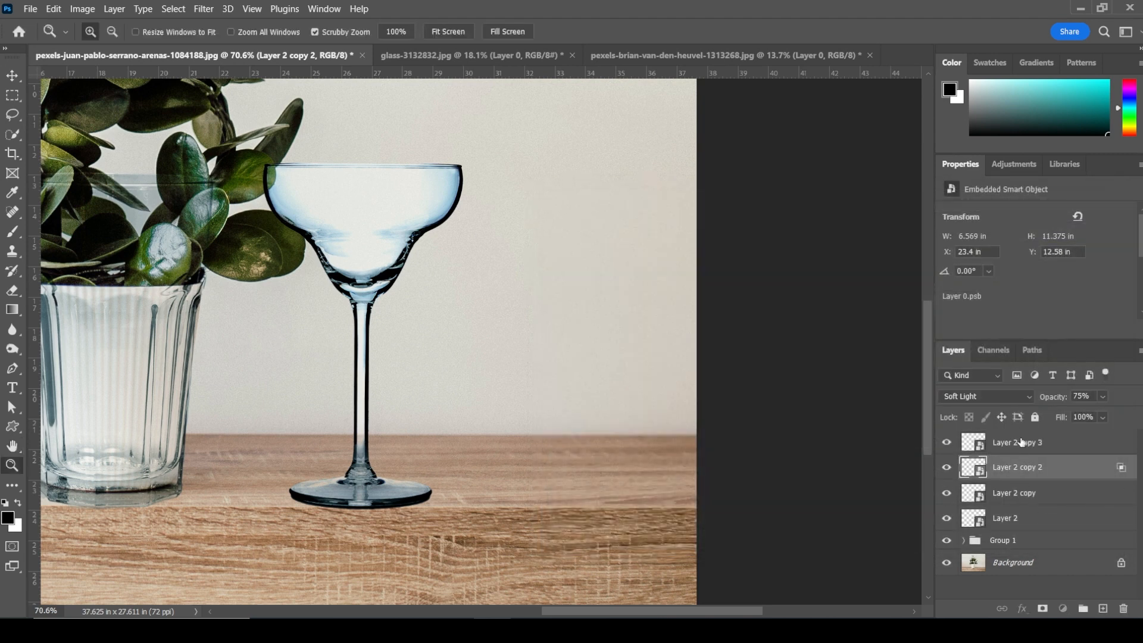
pyautogui.keyDown('shift'); pyautogui.click(1027, 514); pyautogui.keyUp('shift')
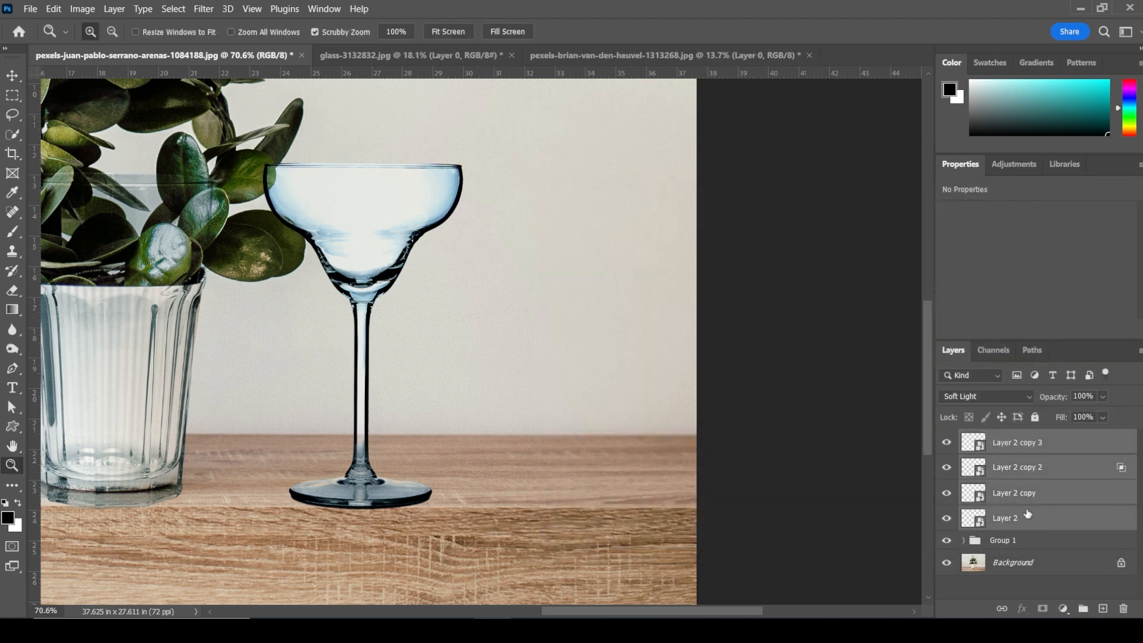
pyautogui.click(114, 9)
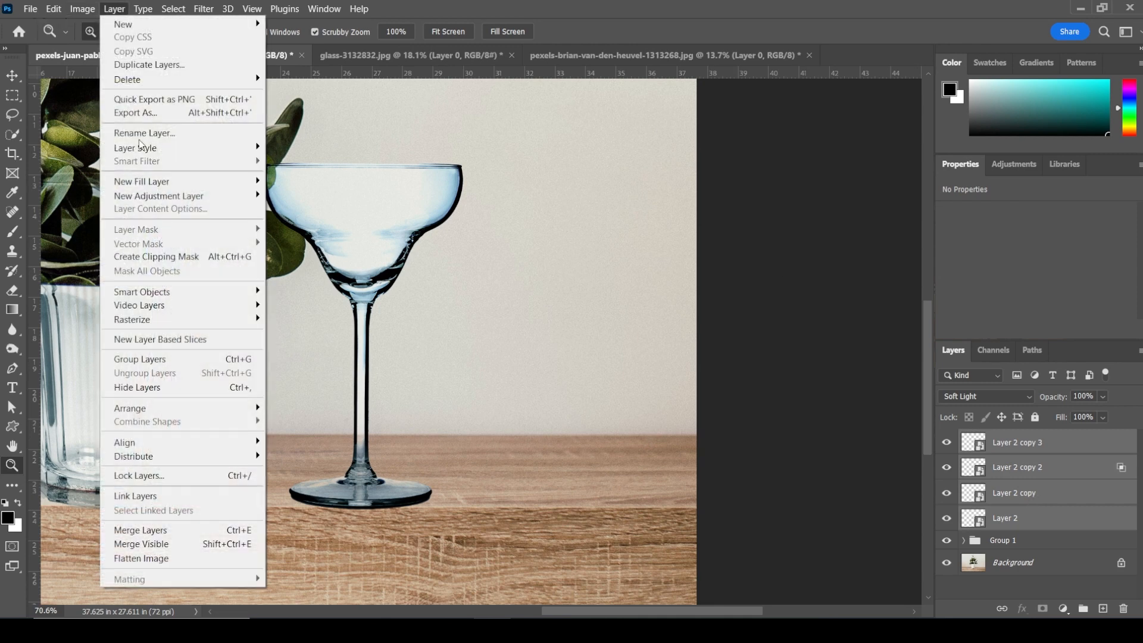
pyautogui.click(156, 359)
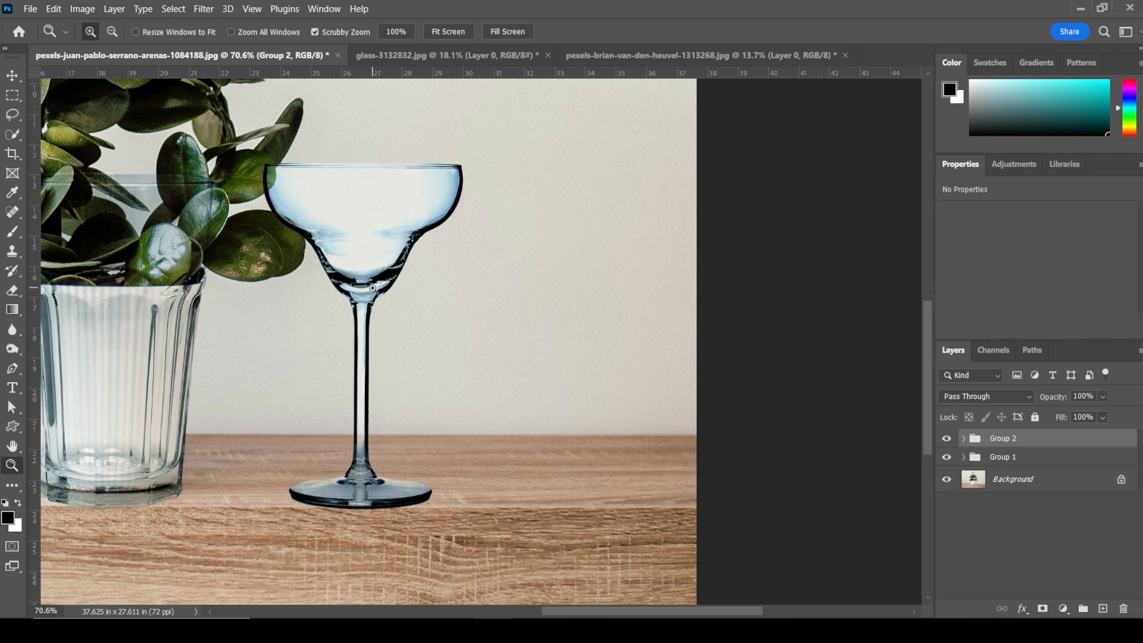
# Step: Reposition the grouped cocktail glass with Free Transform so its bowl overlaps the plant's outer leaves, and apply the transform
pyautogui.rightClick(360, 274)
pyautogui.click(375, 282)
pyautogui.hotkey('ctrl', 't')
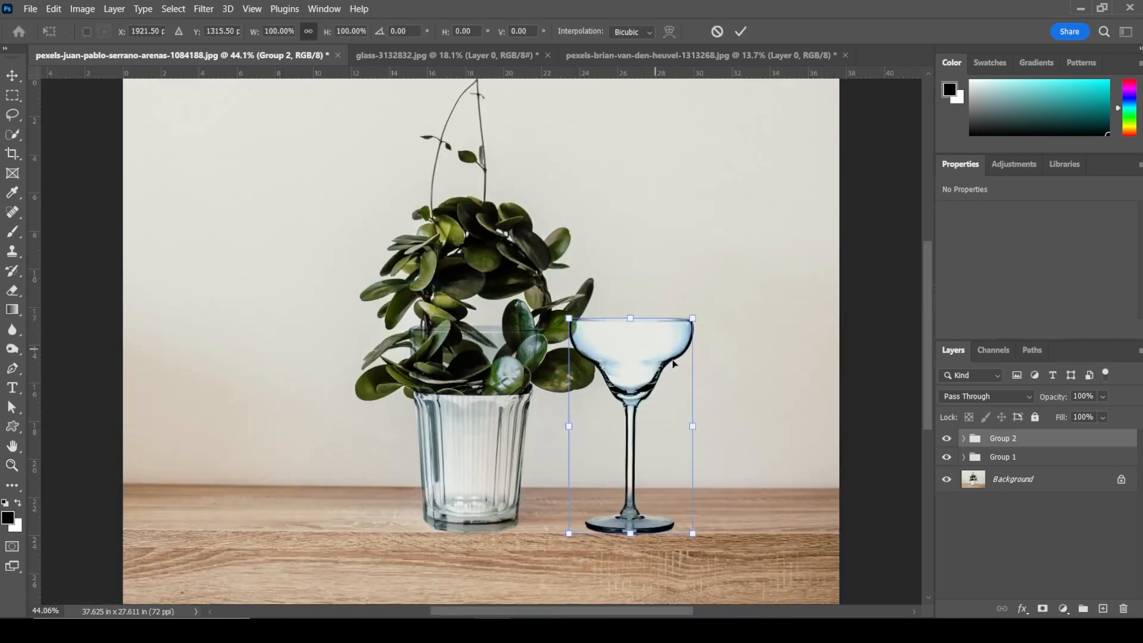
pyautogui.moveTo(641, 390); pyautogui.dragTo(565, 410)
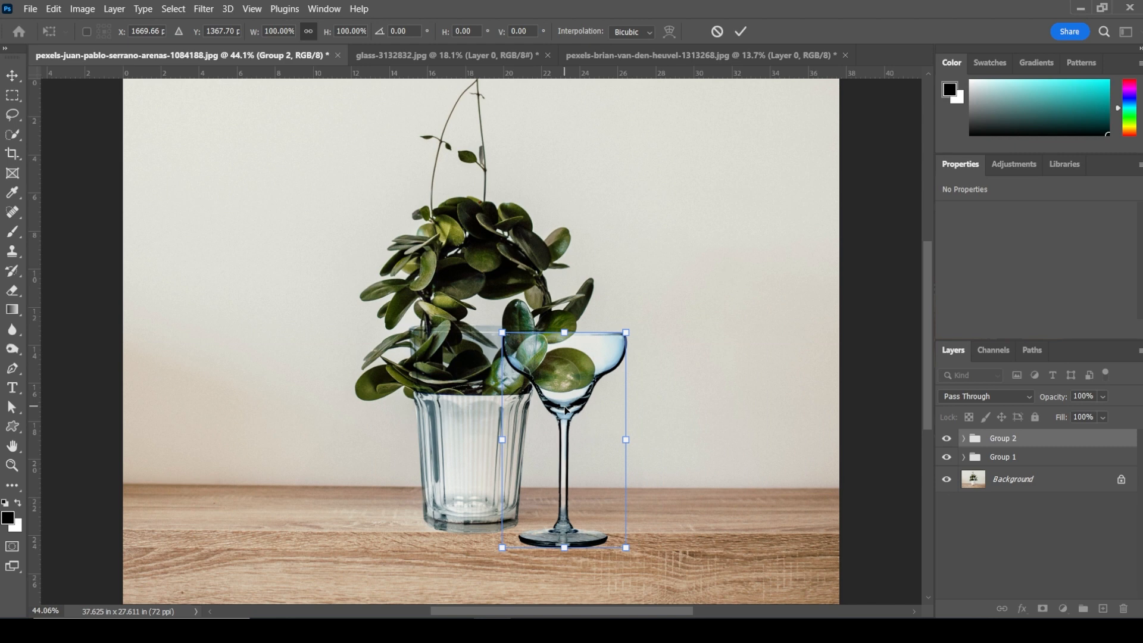
pyautogui.hotkey('ctrl', '+')
pyautogui.hotkey('ctrl', '+')
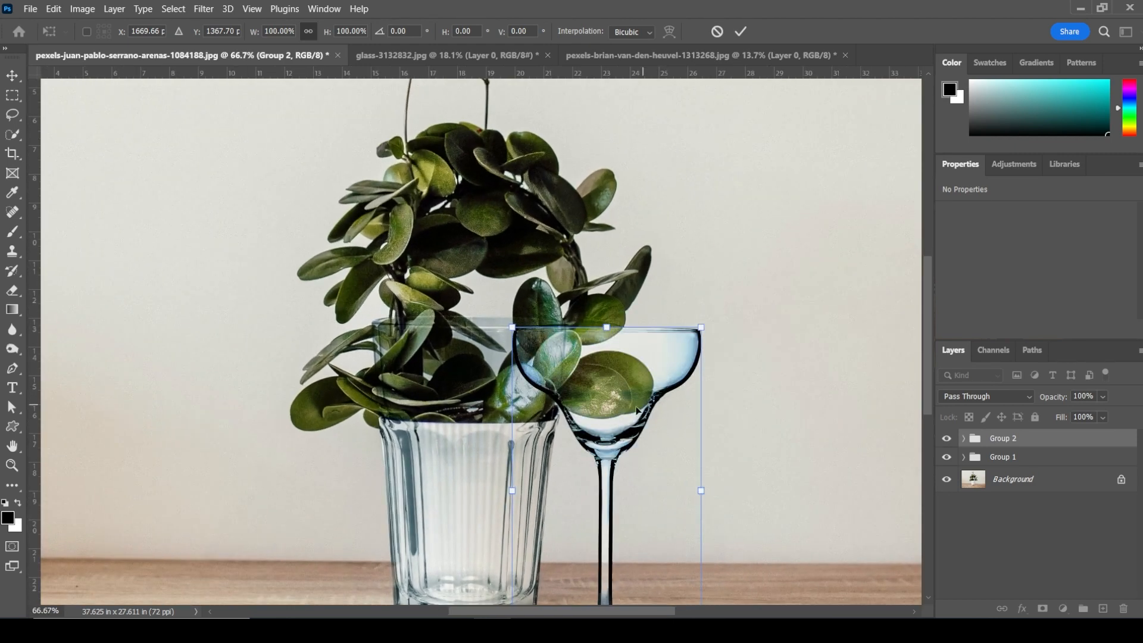
pyautogui.moveTo(637, 410); pyautogui.dragTo(707, 378)
pyautogui.scroll(-1, 559, 274)
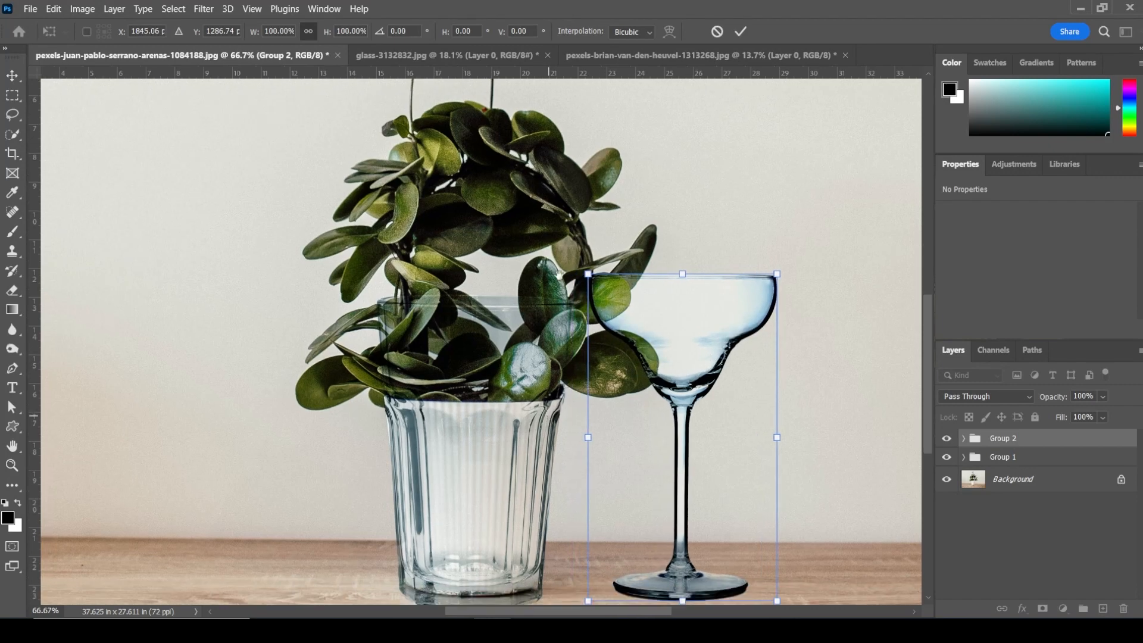
pyautogui.scroll(-6, 559, 273)
pyautogui.moveTo(554, 253); pyautogui.dragTo(514, 304)
pyautogui.press('Return')
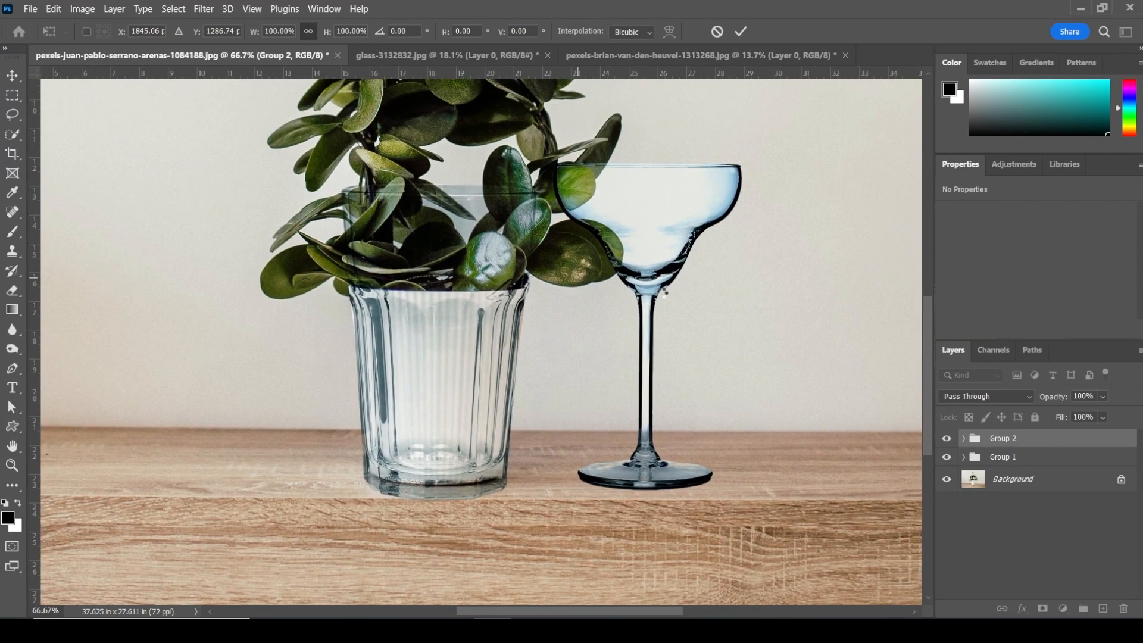
# Step: Move the glasses apart so the tumbler group stands left of the white pot and the cocktail glass stands clear of the leaves on the right
pyautogui.press('z')
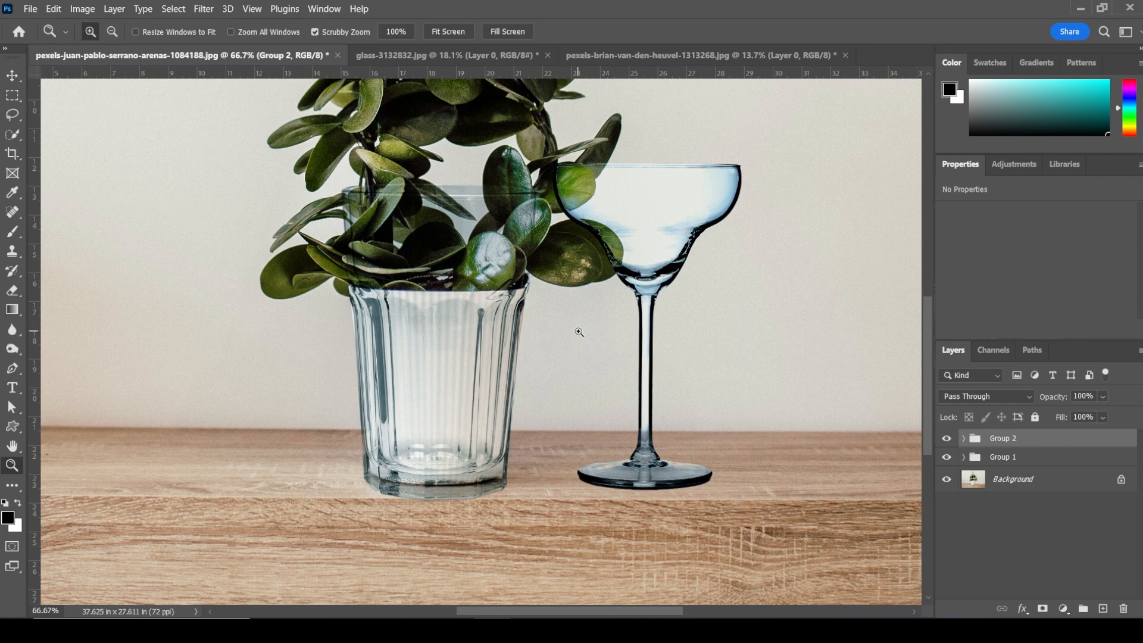
pyautogui.press('v')
pyautogui.moveTo(414, 383); pyautogui.dragTo(271, 402)
pyautogui.click(1009, 457)
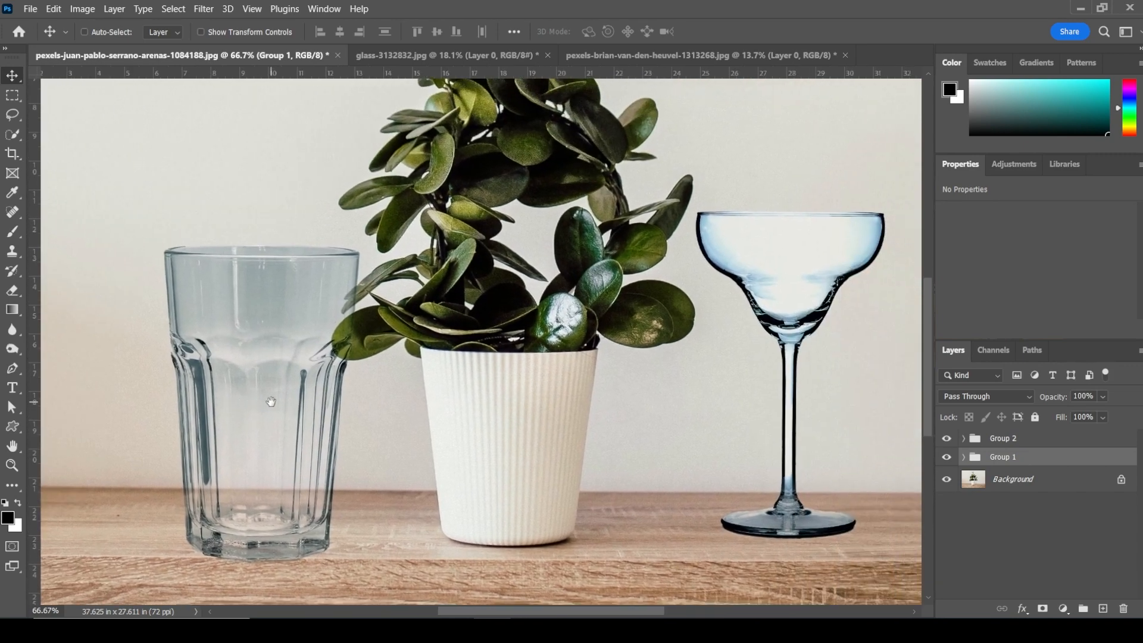
pyautogui.moveTo(796, 299); pyautogui.dragTo(762, 304)
pyautogui.click(94, 31)
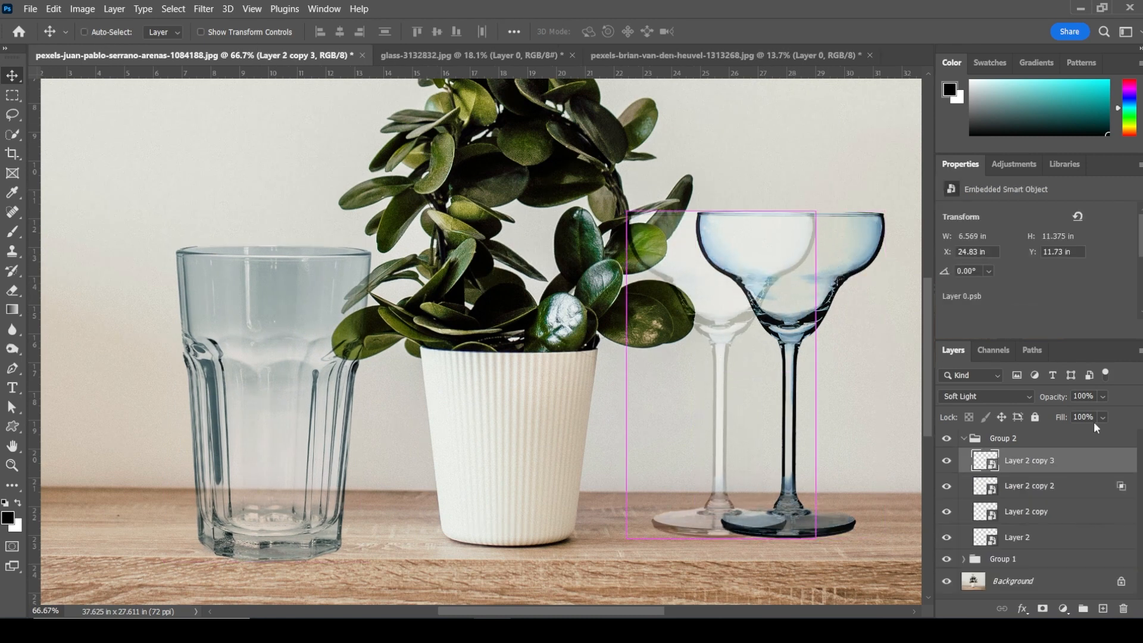
pyautogui.hotkey('ctrl', 'z')
pyautogui.click(963, 438)
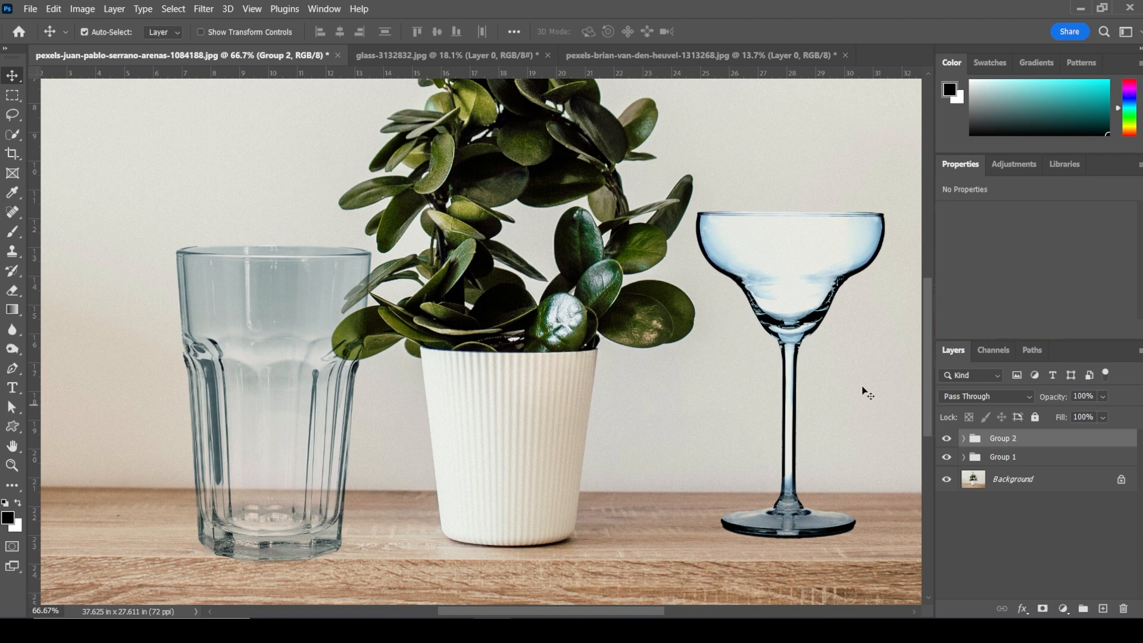
# Step: Free Transform Group 2 to move the cocktail glass left and slightly down until its bowl overlaps the plant's right-hand leaves, and apply it
pyautogui.moveTo(785, 318); pyautogui.dragTo(784, 319)
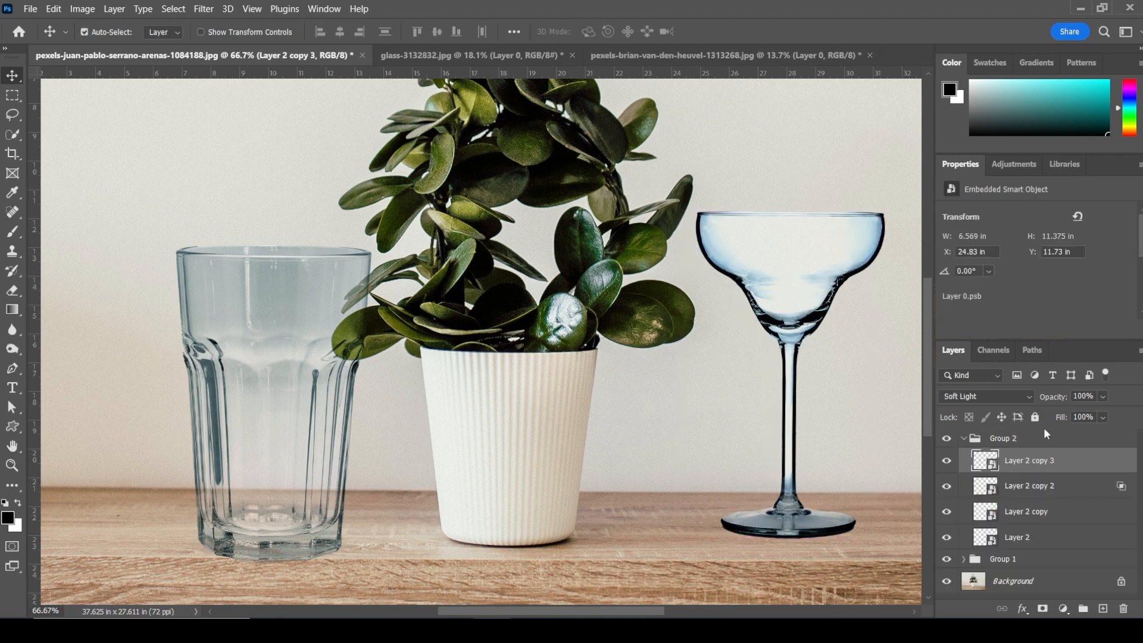
pyautogui.click(963, 438)
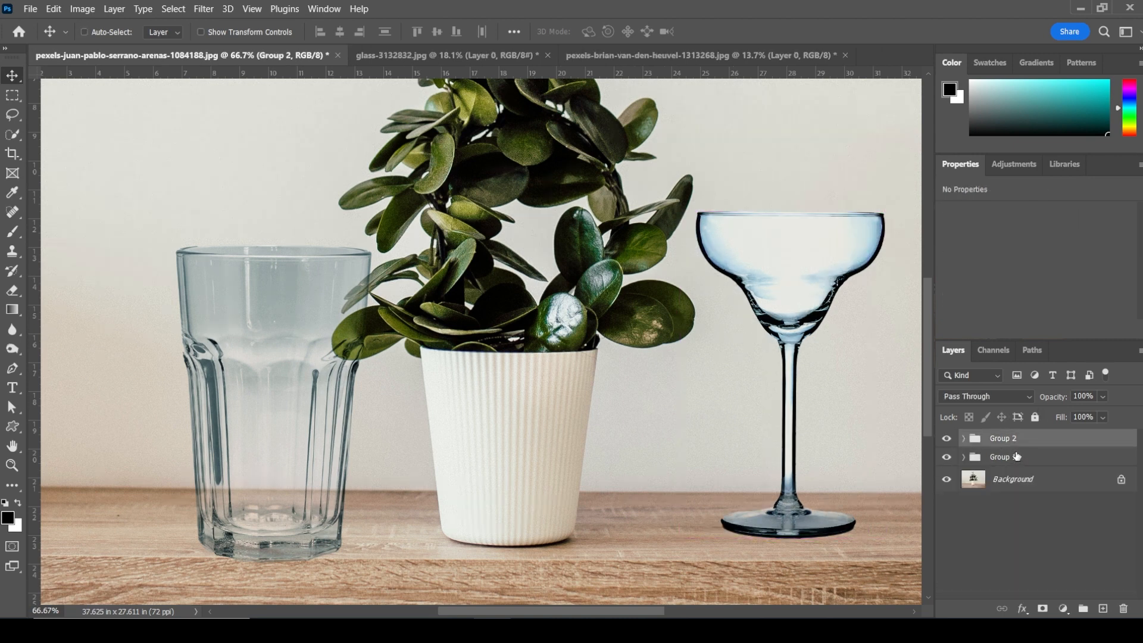
pyautogui.hotkey('ctrl', 't')
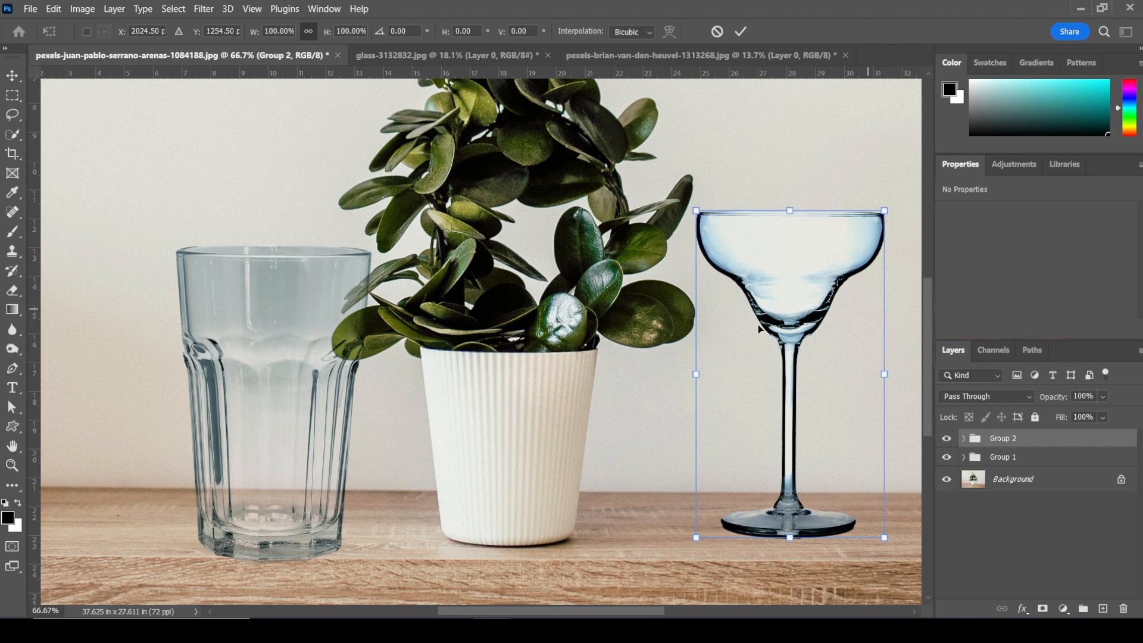
pyautogui.moveTo(788, 307); pyautogui.dragTo(721, 323)
pyautogui.press('Return')
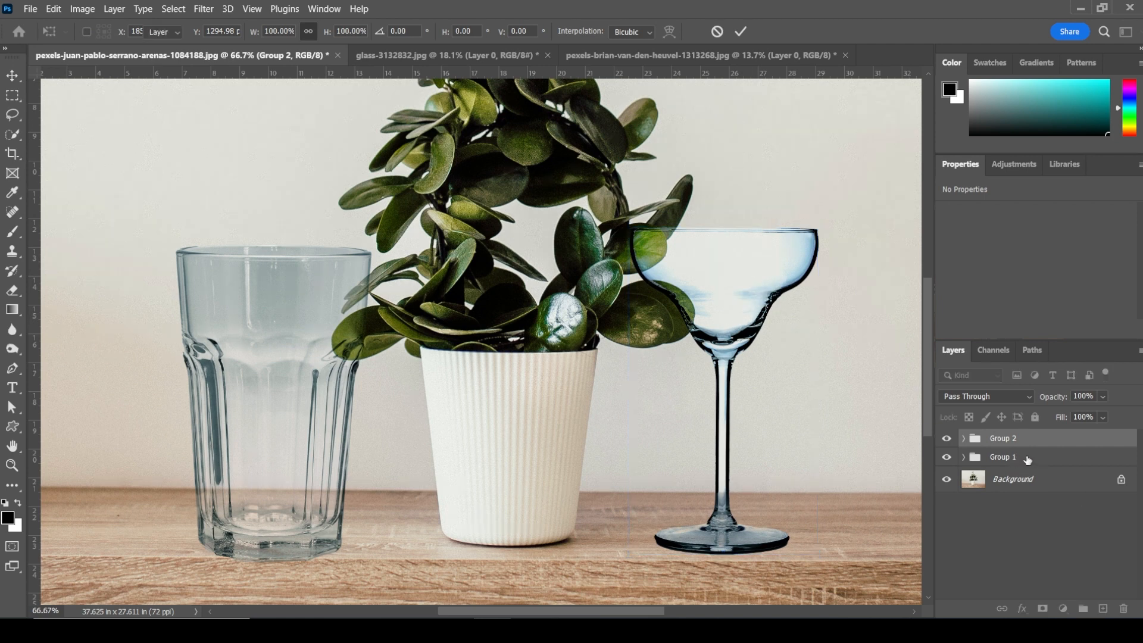
# Step: Move the tumbler in Group 1 right so it overlaps the plant's left-hand leaves, apply the transform, and fit the whole image on screen
pyautogui.moveTo(269, 373); pyautogui.dragTo(301, 363)
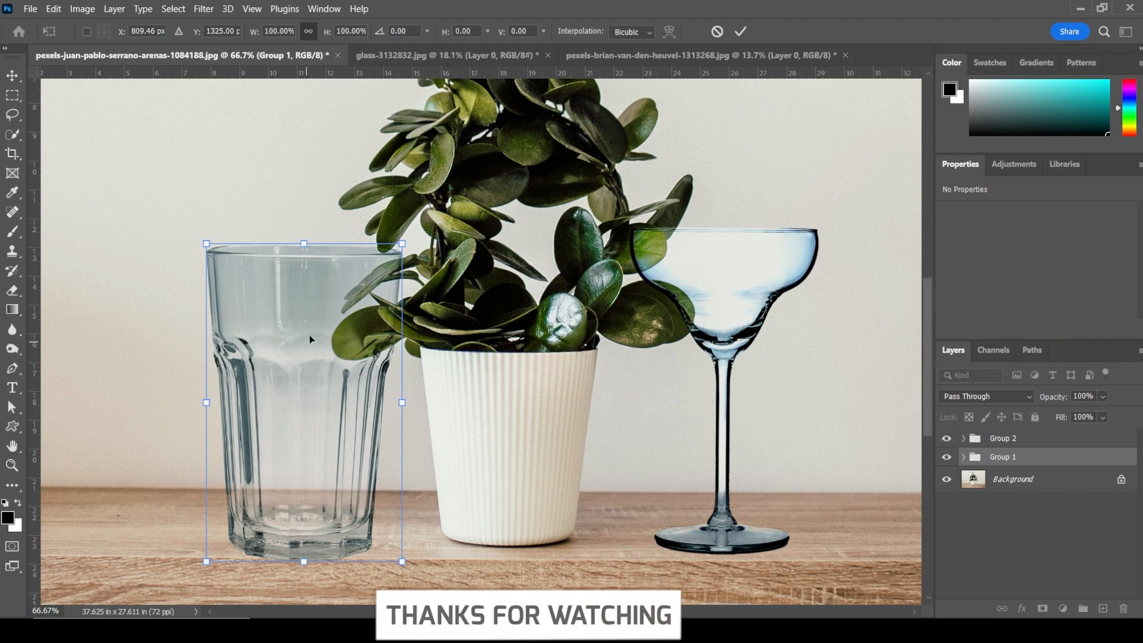
pyautogui.press('z')
pyautogui.rightClick(567, 284)
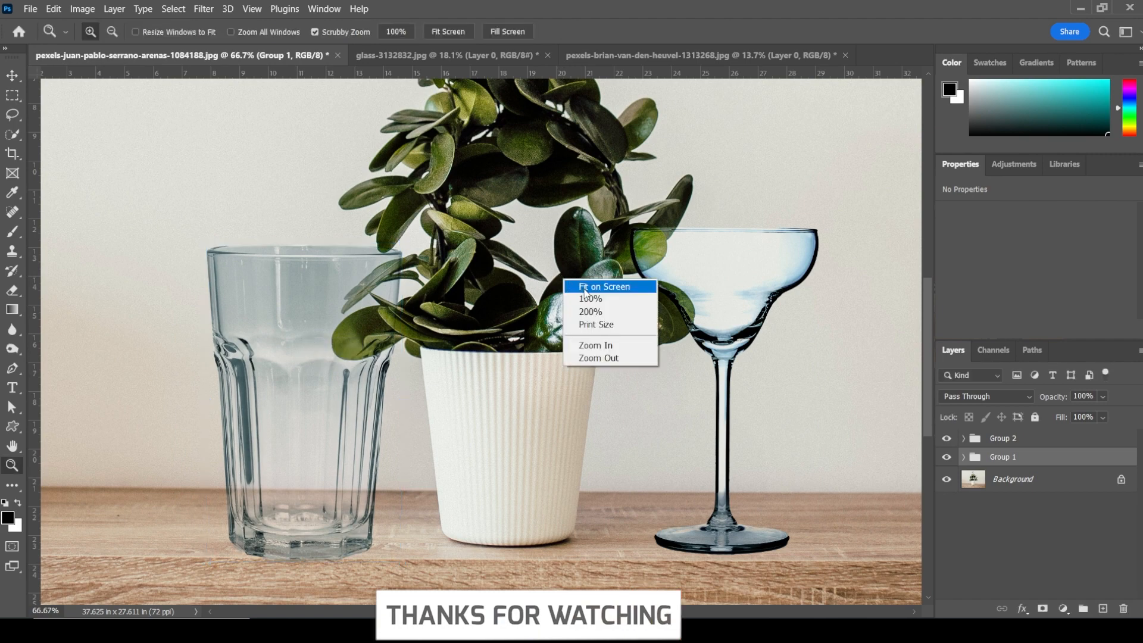
pyautogui.click(586, 287)
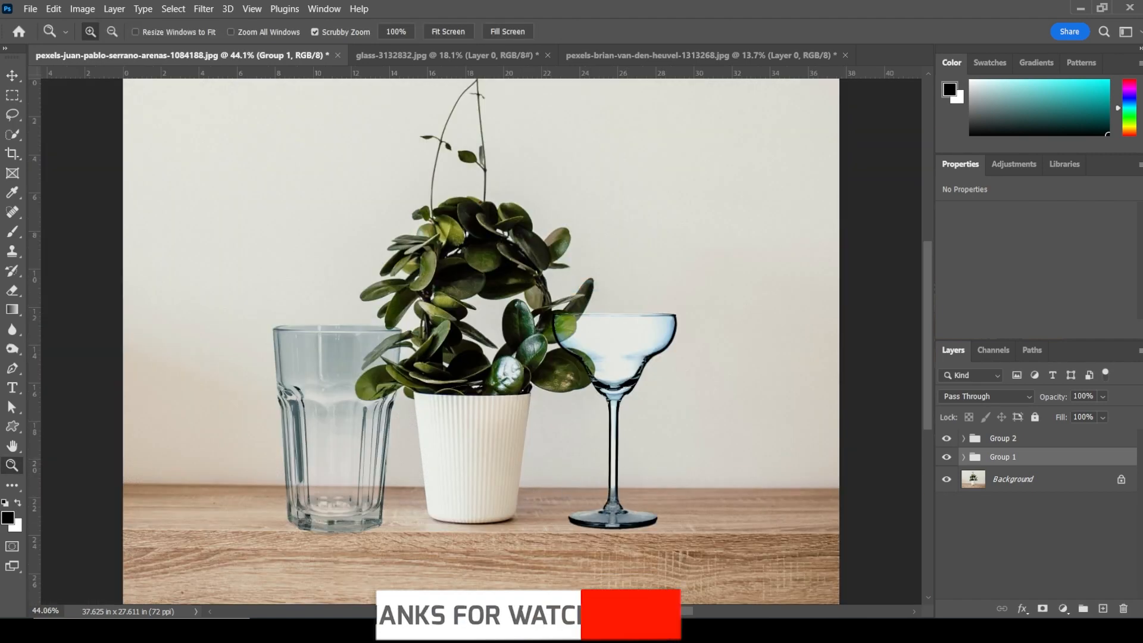